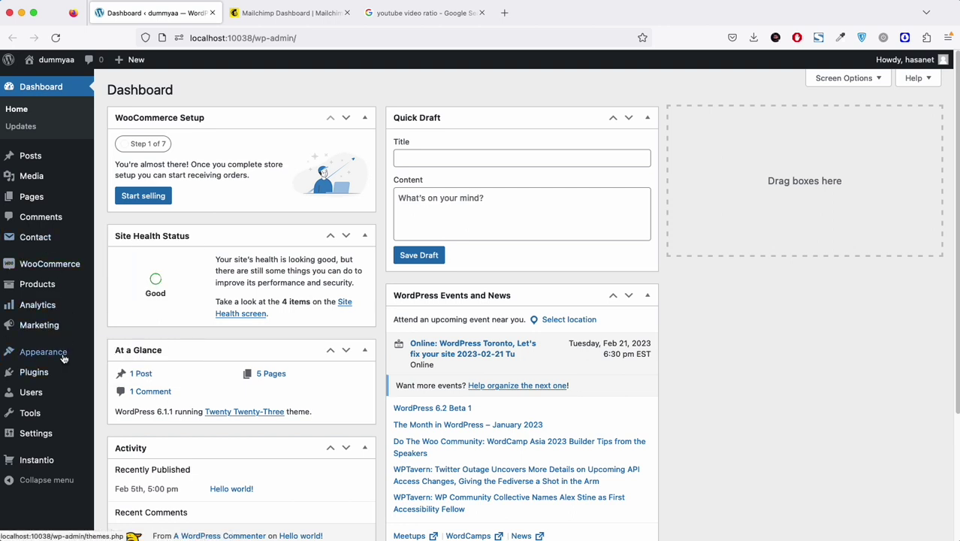
Step: Open the installed plugins list and locate Contact Form 7 and Ultimate Addons for Contact Form 7
left_click(34, 372)
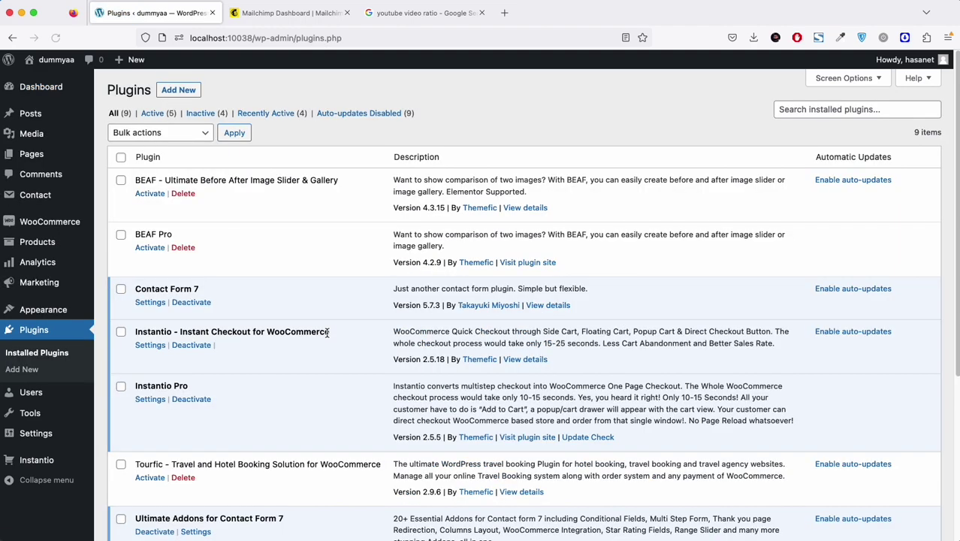
scroll(280, 356, "down", 5)
scroll(271, 342, "up", 5)
scroll(254, 328, "down", 3)
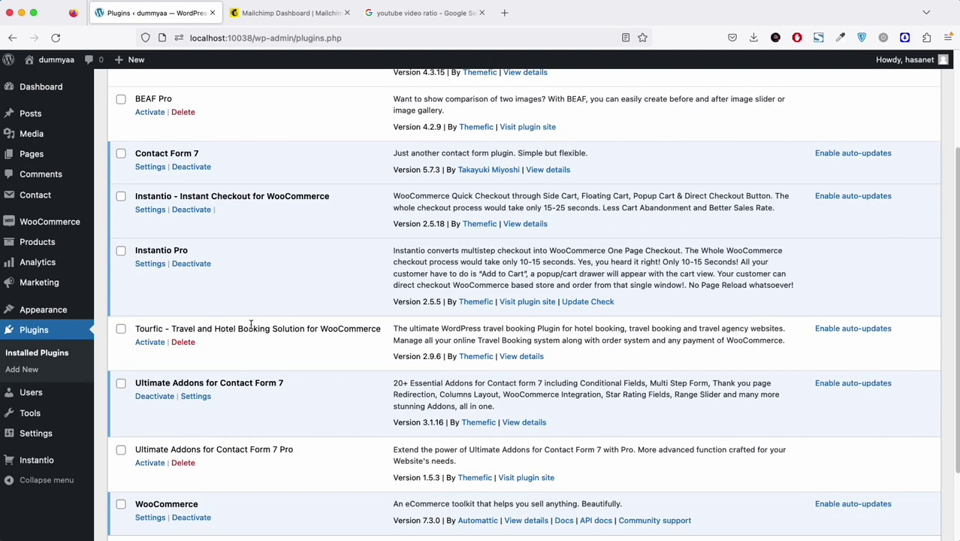
left_click_drag(138, 384, 286, 385)
left_click(269, 379)
left_click_drag(141, 154, 238, 157)
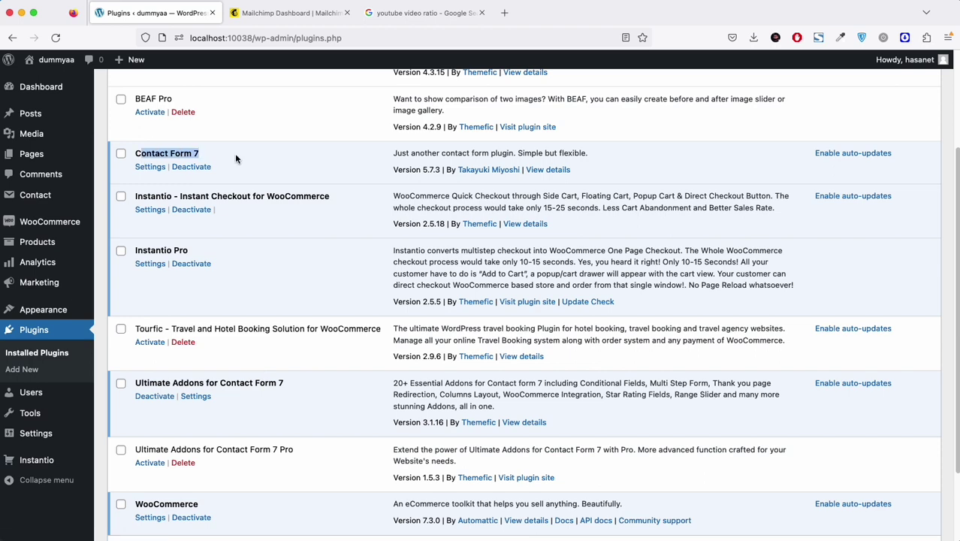
Step: Deactivate the Instantio, Instantio Pro and WooCommerce plugins
left_click(191, 219)
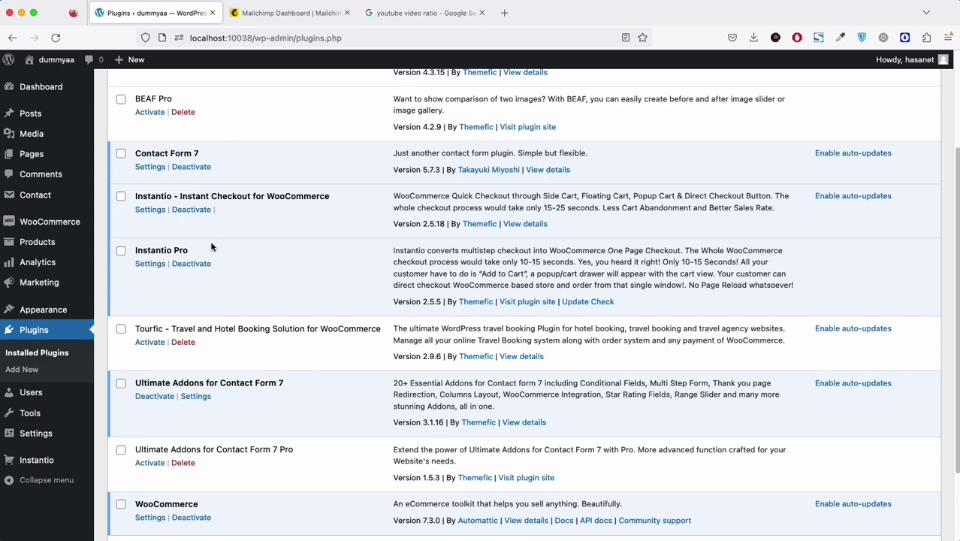
left_click(191, 211)
scroll(244, 324, "down", 3)
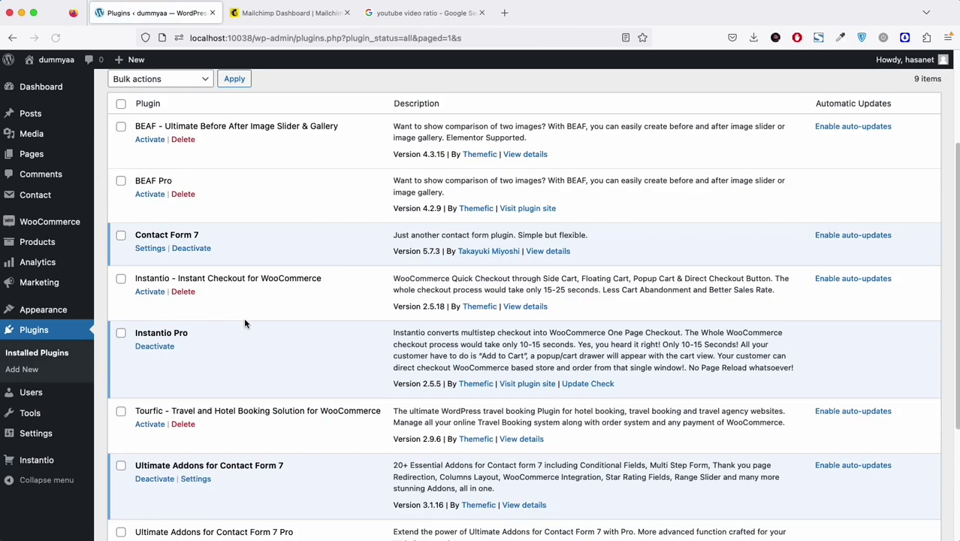
left_click(160, 351)
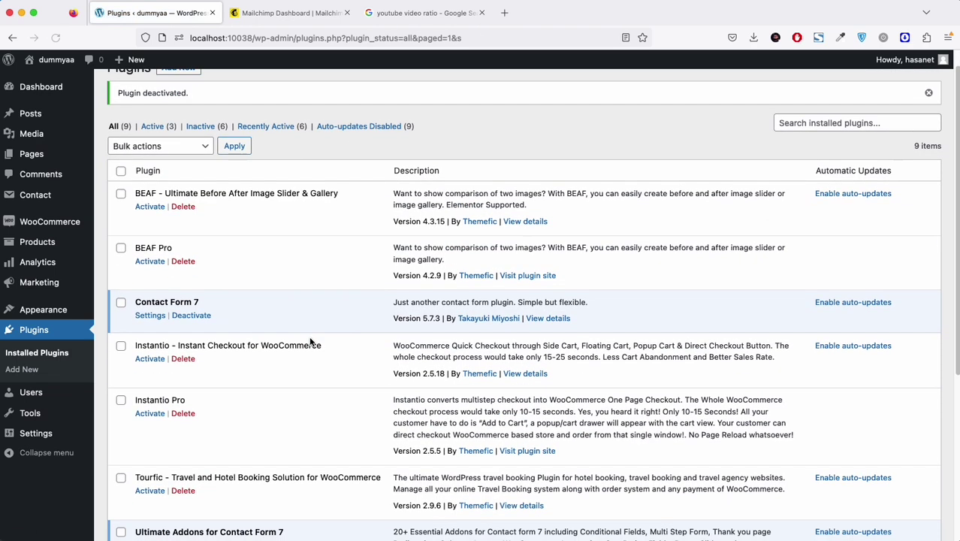
scroll(302, 361, "down", 5)
scroll(235, 365, "up", 1)
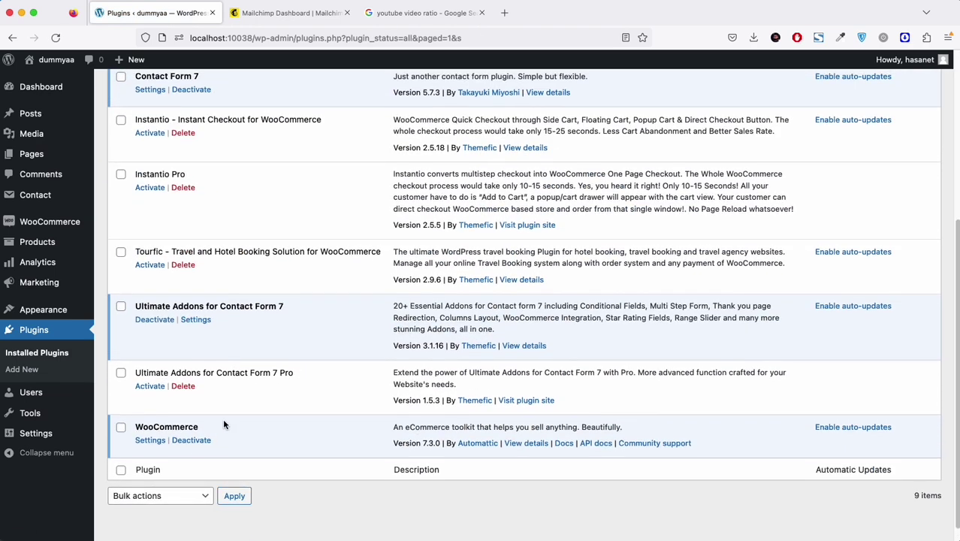
left_click(192, 442)
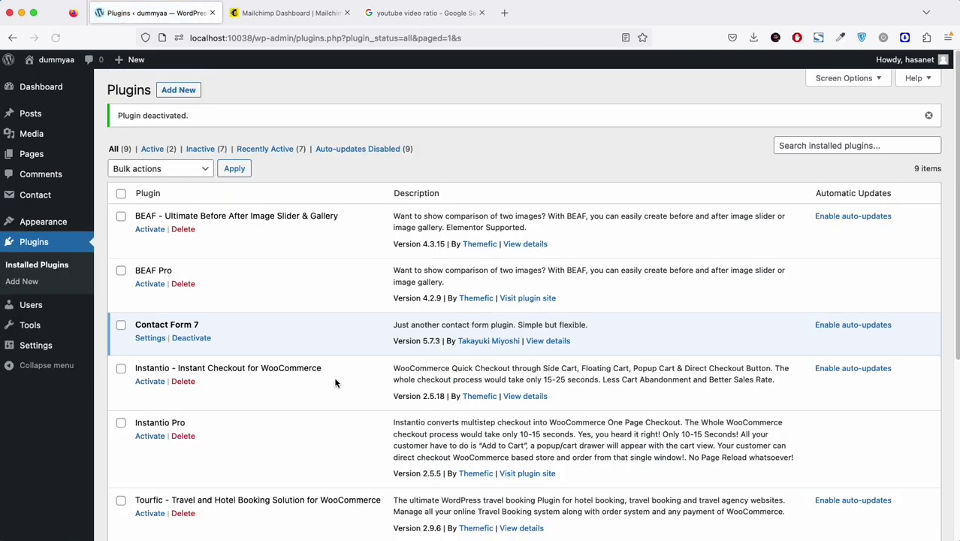
Step: Check that Contact Form 7 and Ultimate Addons for Contact Form 7 remain active
scroll(336, 380, "down", 5)
left_click_drag(136, 288, 284, 288)
scroll(247, 309, "up", 5)
left_click_drag(135, 281, 212, 280)
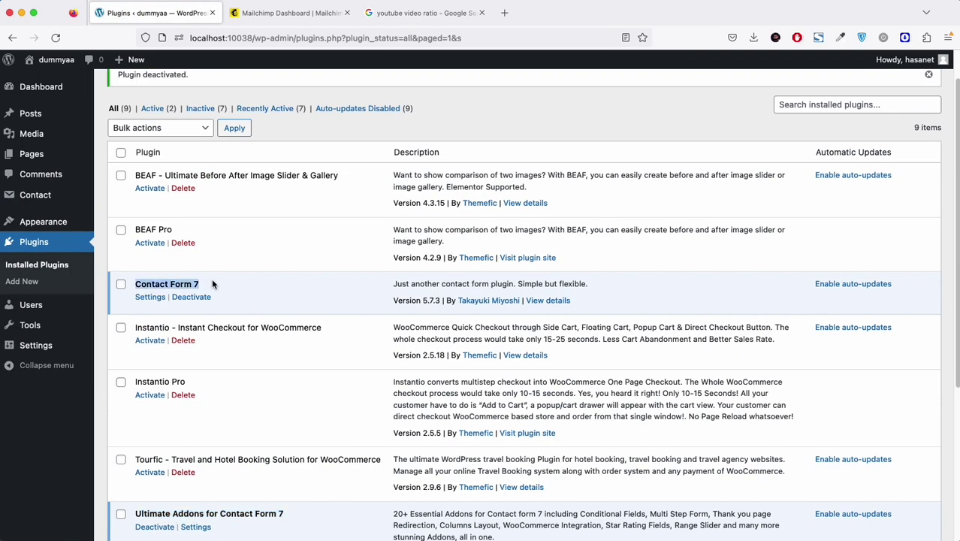
left_click(220, 283)
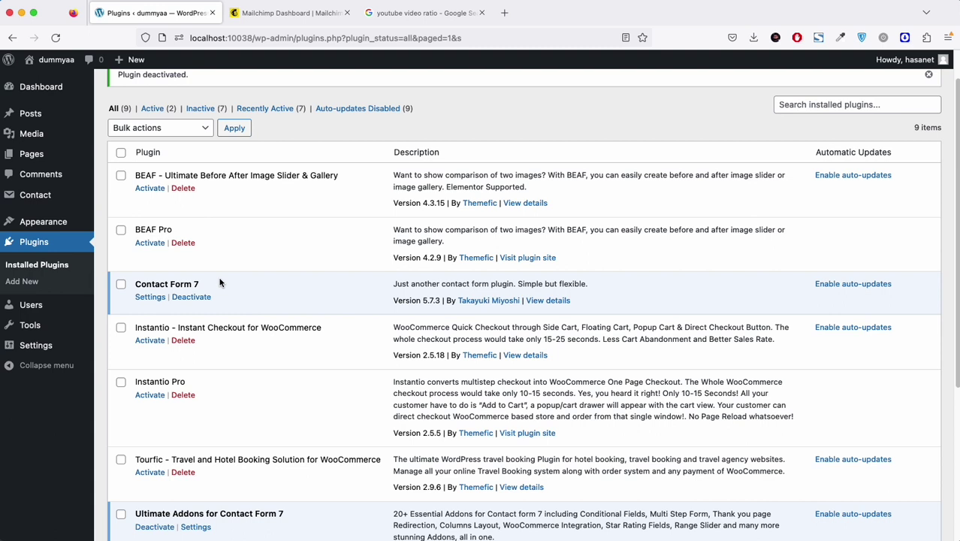
scroll(285, 441, "down", 5)
scroll(300, 301, "up", 3)
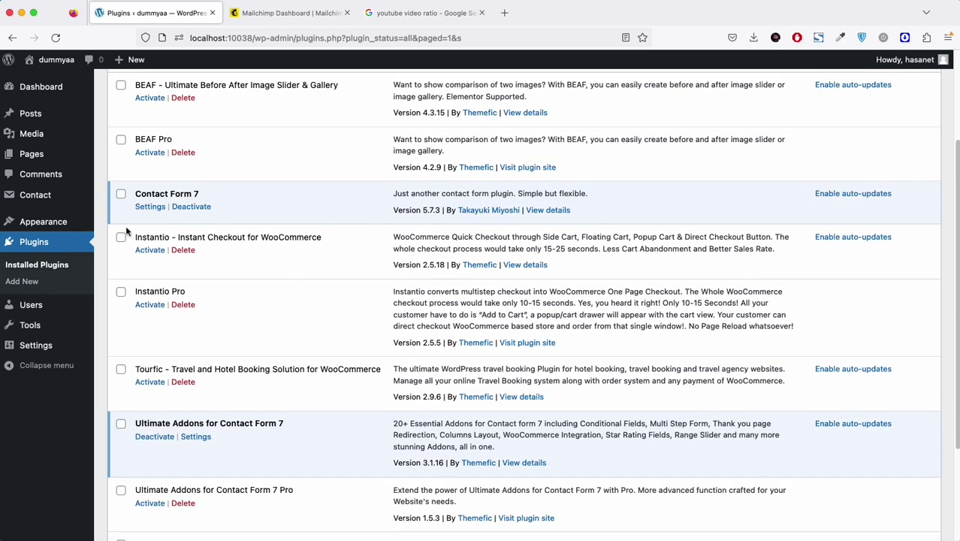
Step: Switch on the Mailchimp addon in the Ultimate Addons settings
mouse_move(49, 198)
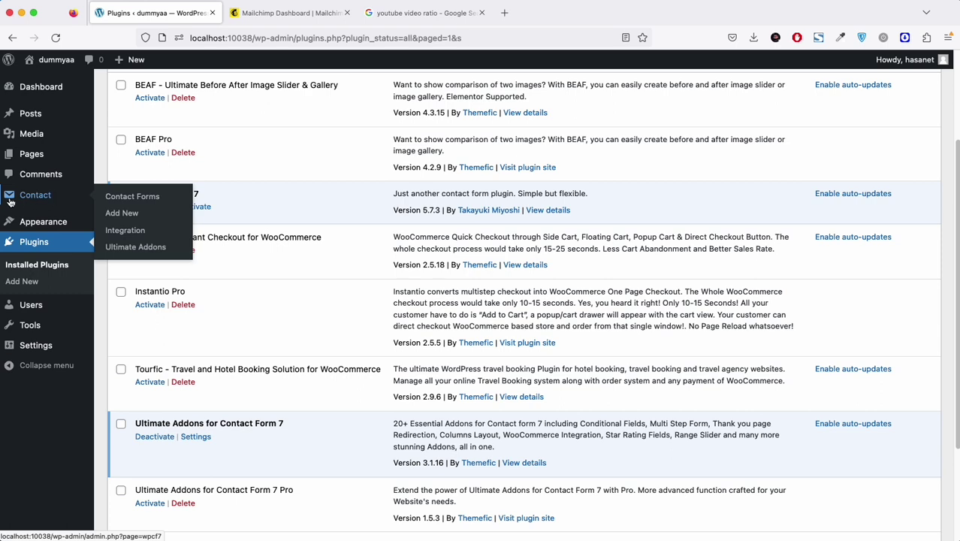
left_click(140, 253)
scroll(438, 277, "down", 5)
scroll(440, 283, "down", 4)
left_click(293, 339)
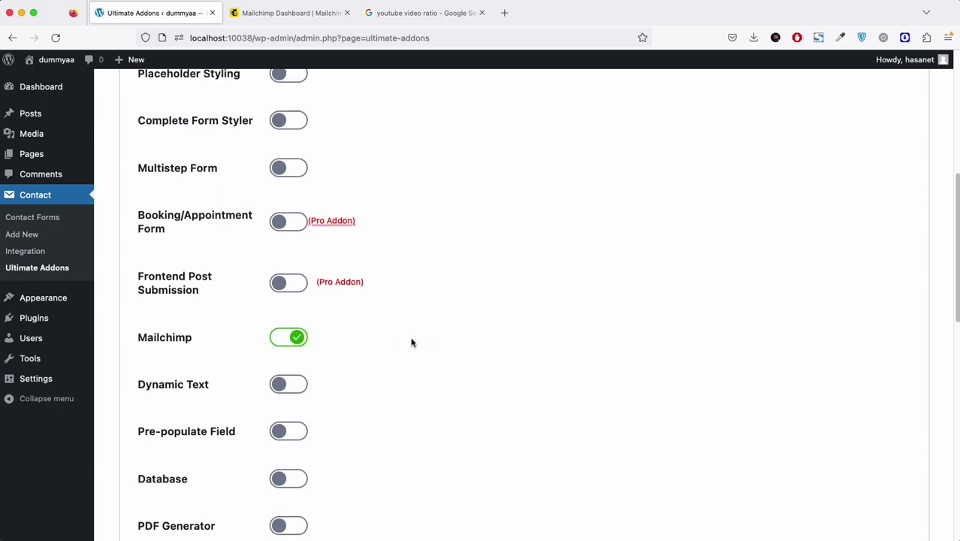
scroll(410, 344, "down", 12)
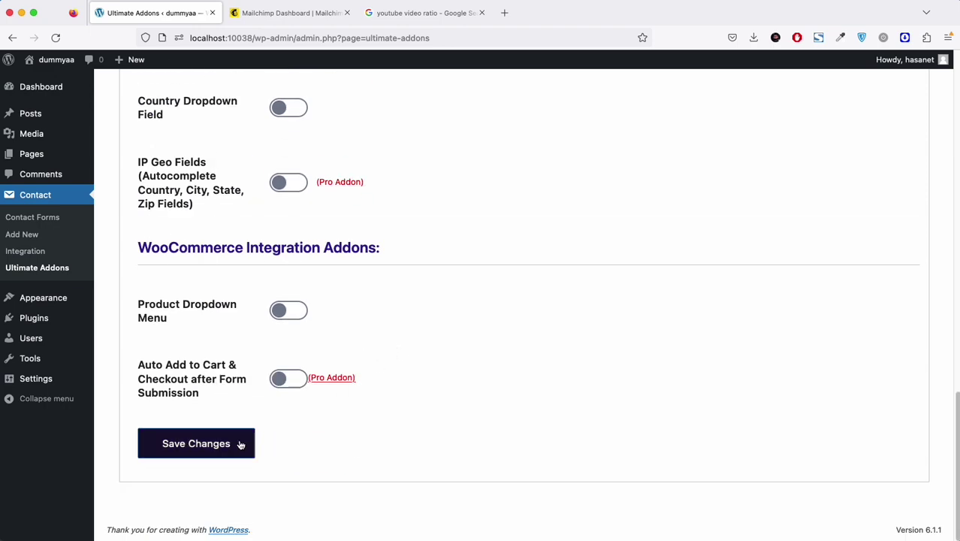
Step: Save the addon settings and go to the empty Mailchimp API key field
left_click(251, 444)
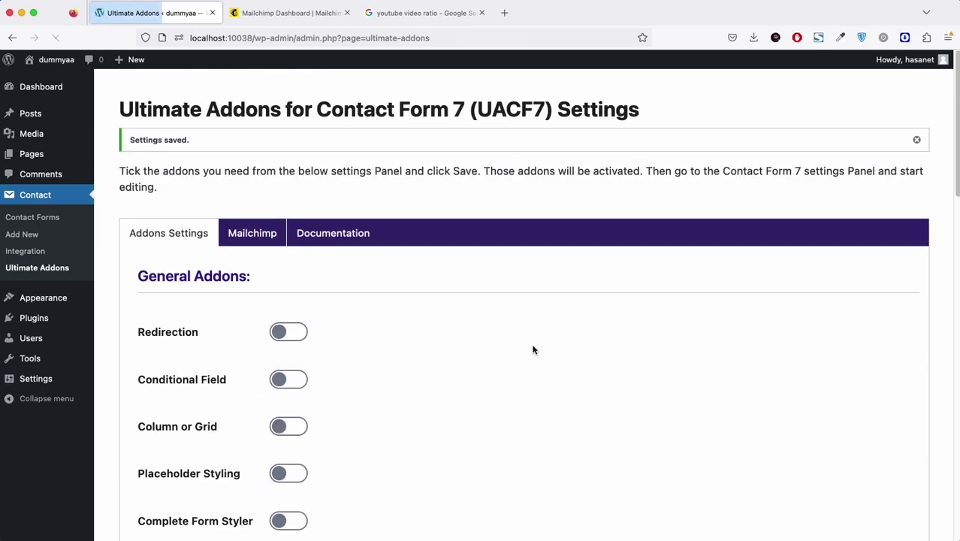
left_click(256, 229)
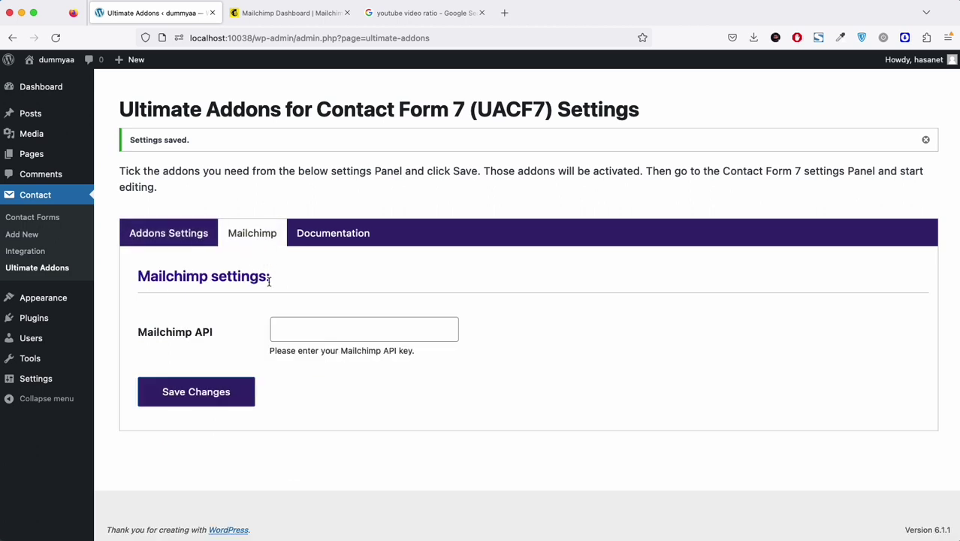
left_click(375, 353)
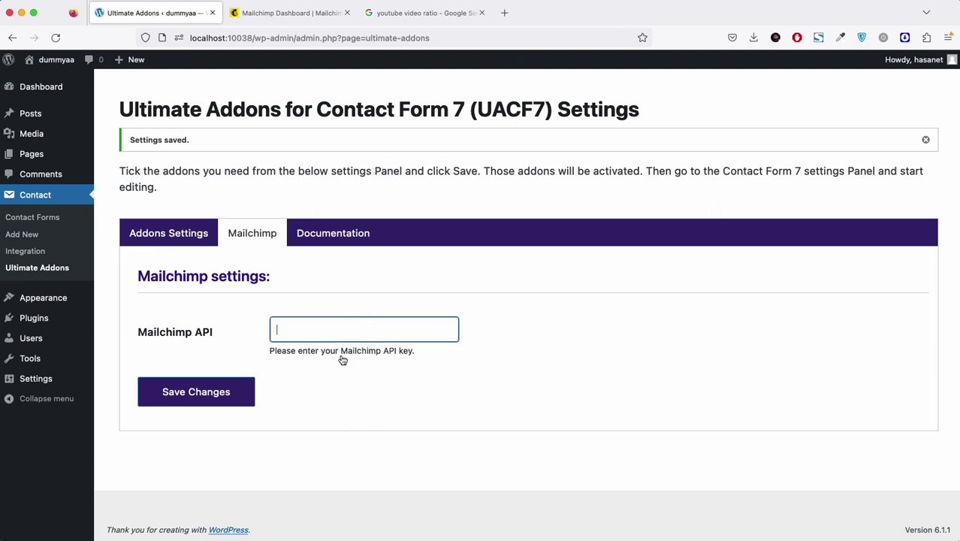
Step: Google 'how to get mailchimp api' and open Mailchimp's About API Keys help article
left_click(427, 15)
left_click(426, 41)
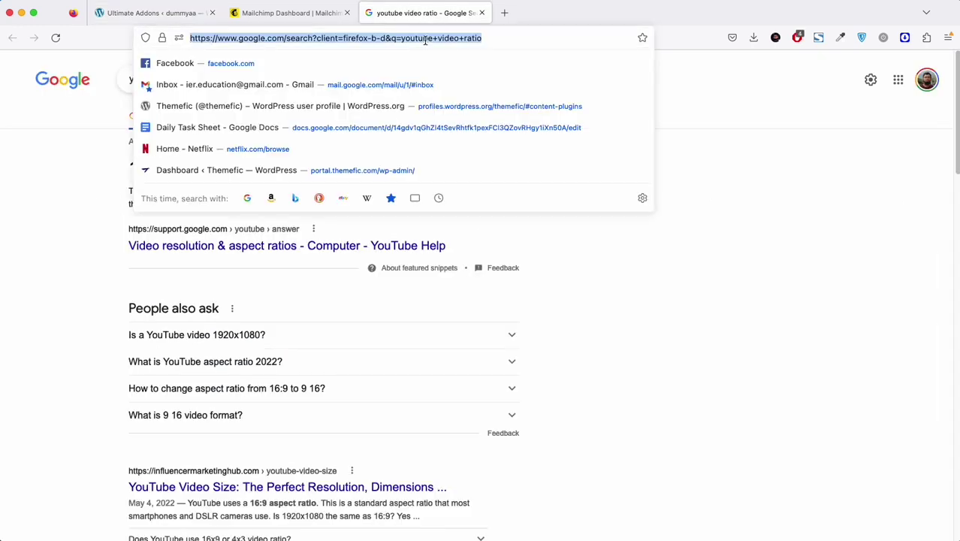
type("m")
key("BackSpace")
key("BackSpace")
type("how to get mailchim")
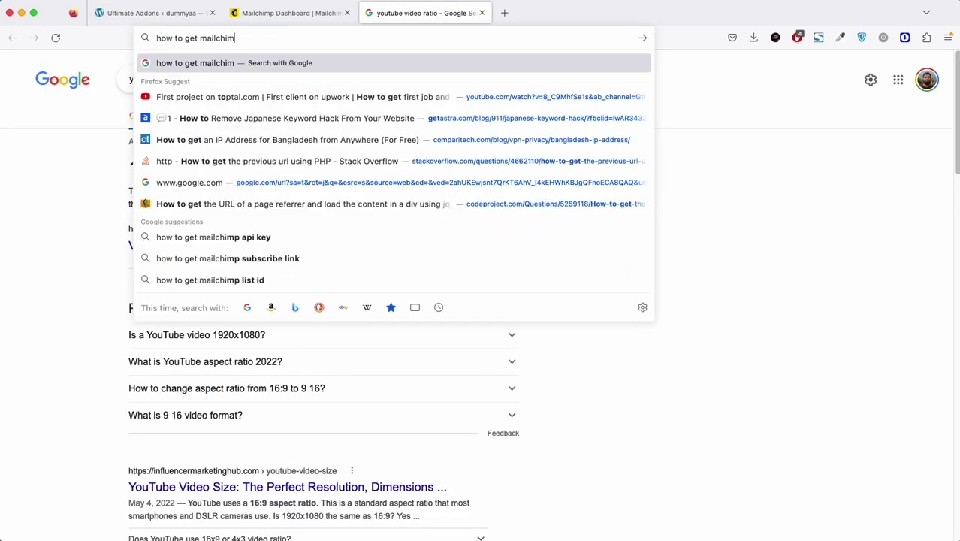
type("p api")
key("Return")
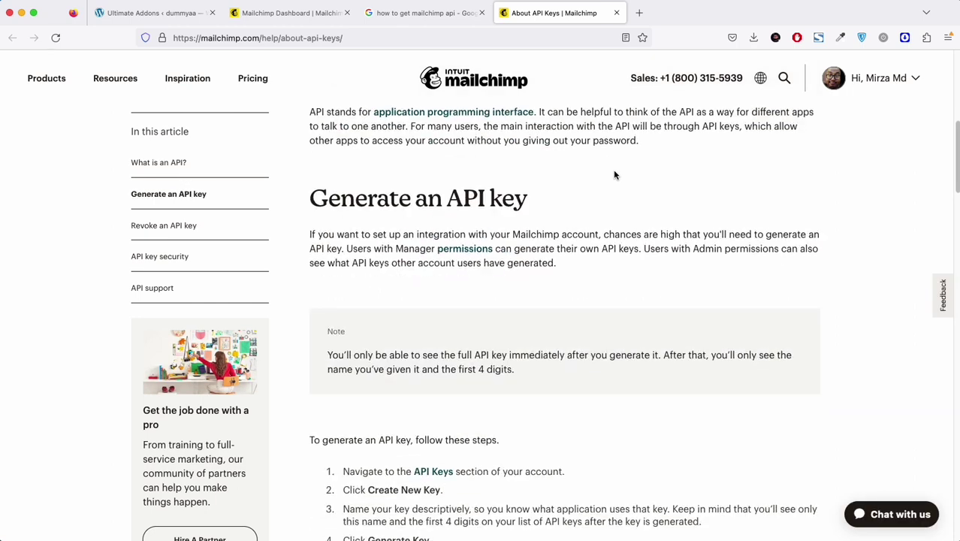
scroll(545, 223, "down", 1)
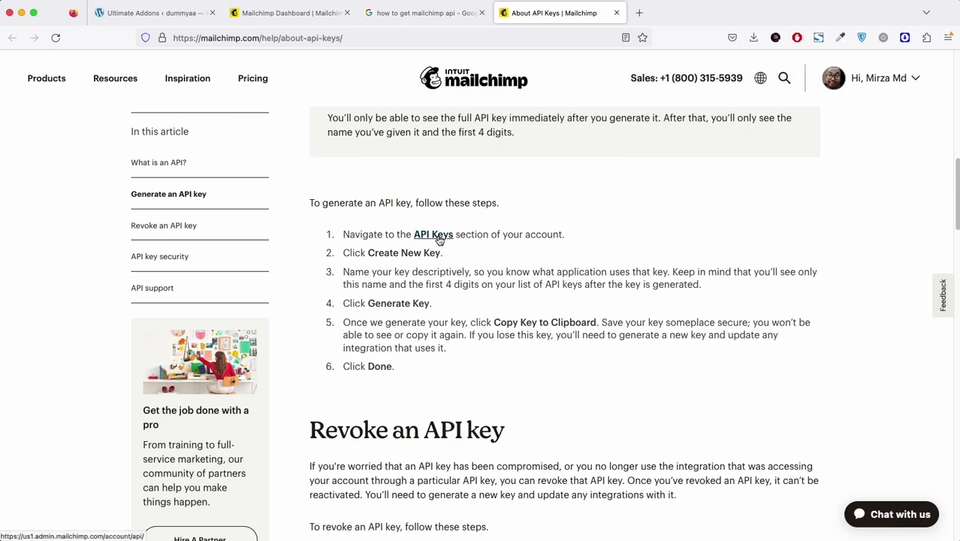
Step: From the API Keys section, generate a key named 'youtube video' and copy it to the clipboard
left_click(436, 235)
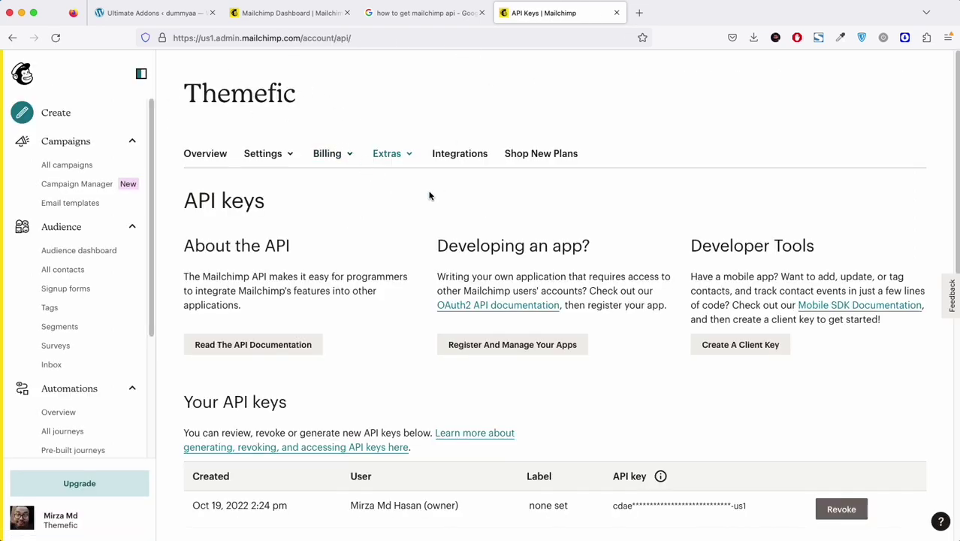
scroll(430, 196, "down", 3)
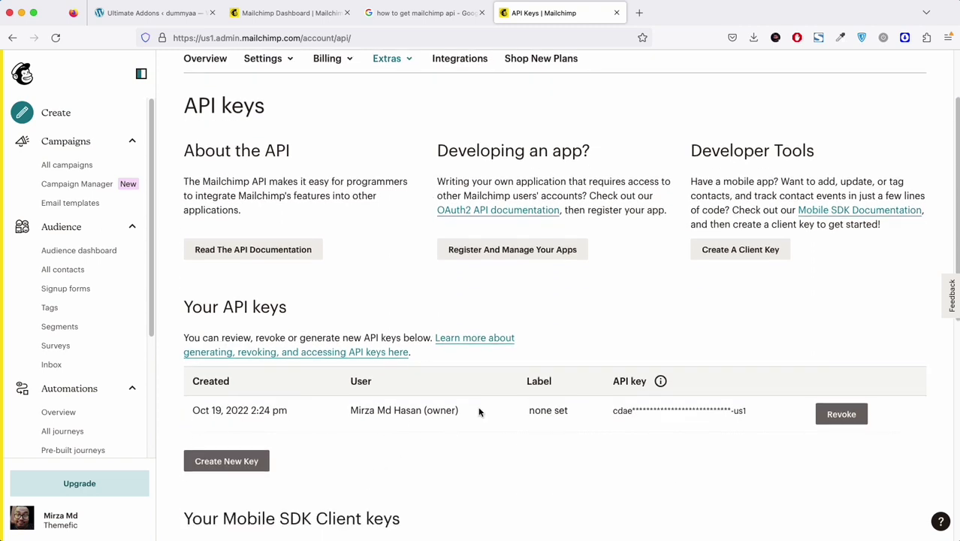
left_click(230, 459)
left_click(299, 221)
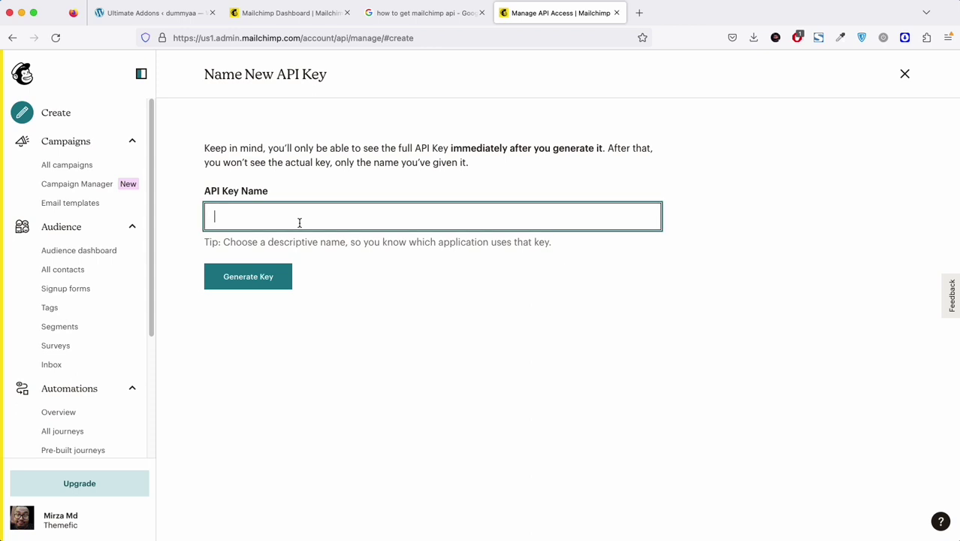
type("youtube video")
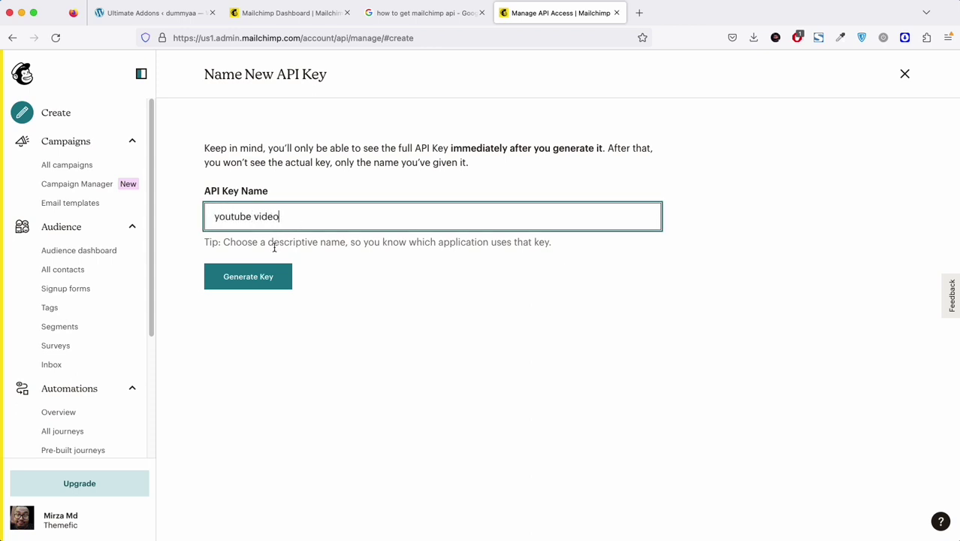
left_click(268, 282)
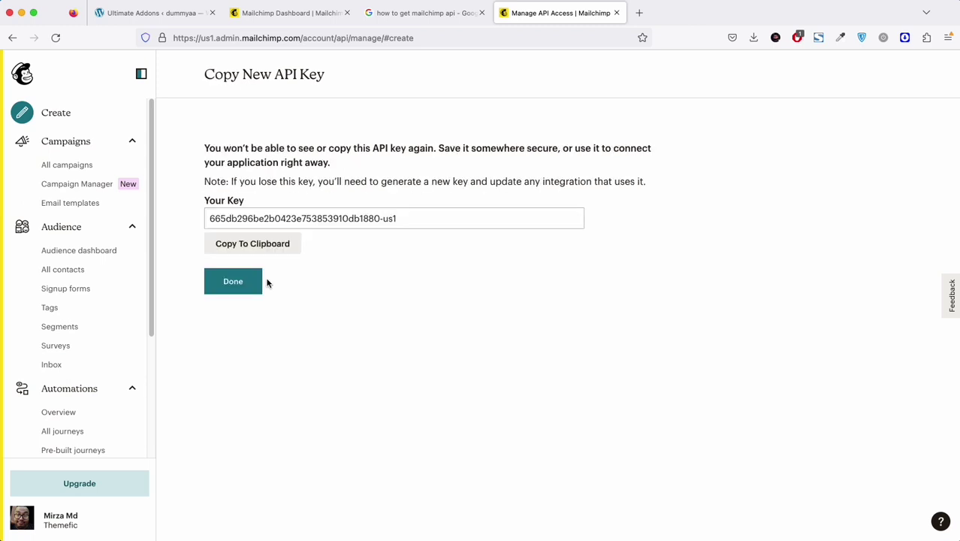
left_click(274, 249)
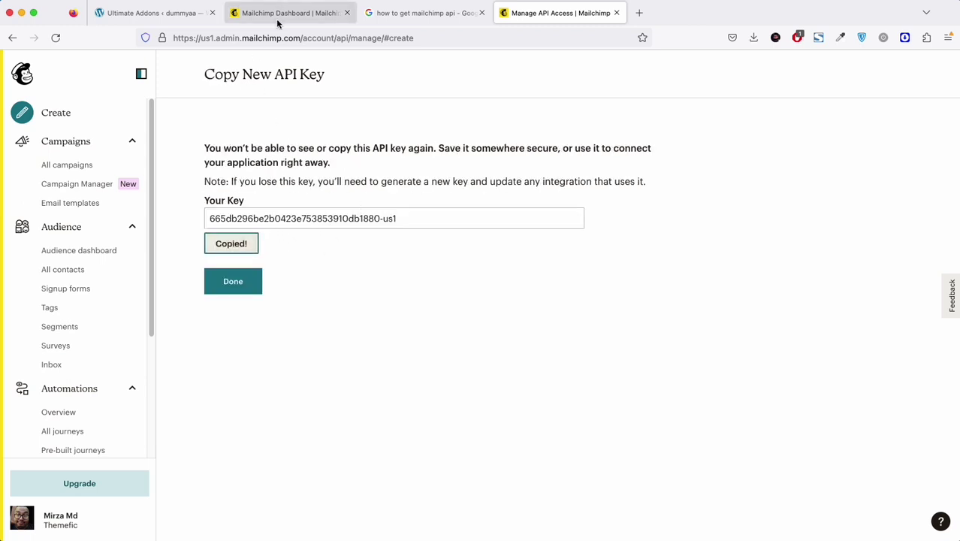
Step: Paste the copied Mailchimp API key into the WordPress Mailchimp settings and save
left_click(147, 13)
key("super+v")
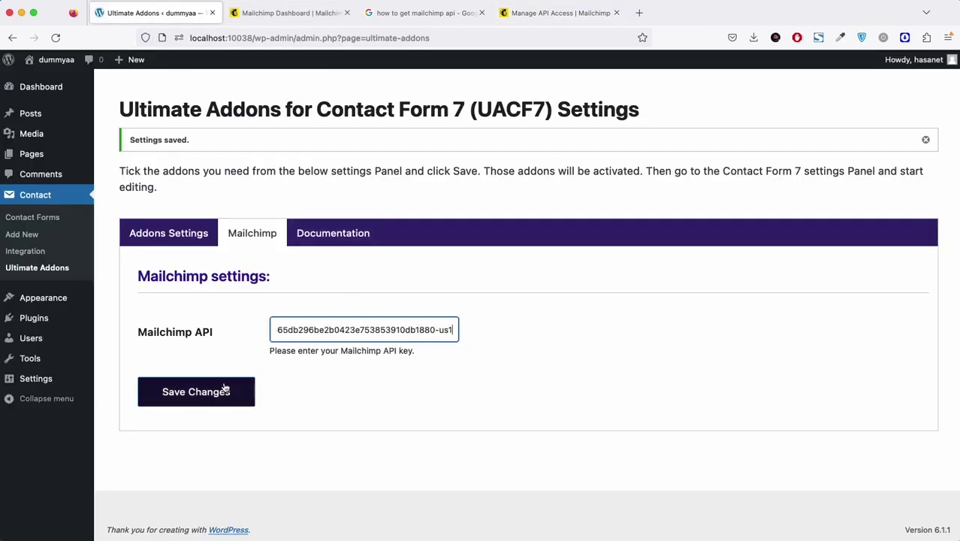
left_click(224, 389)
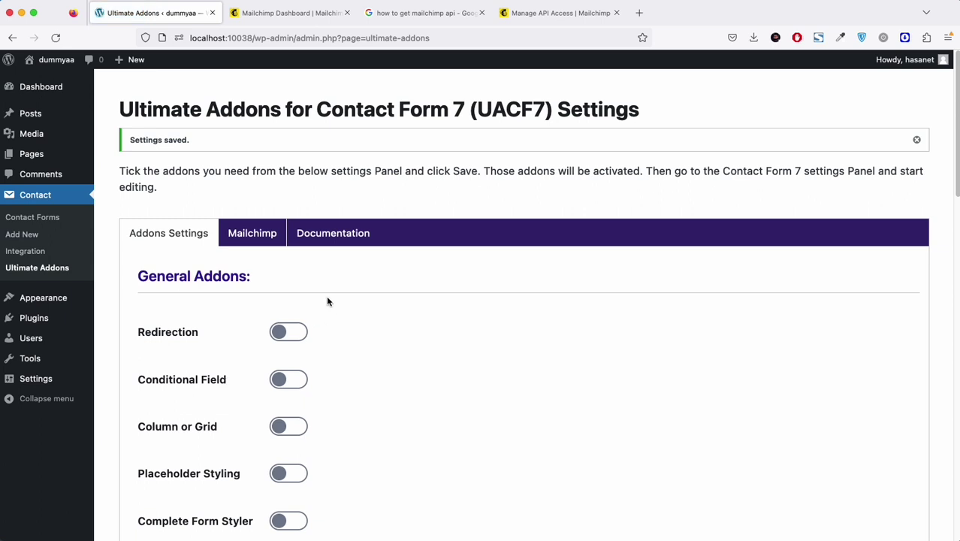
left_click(272, 242)
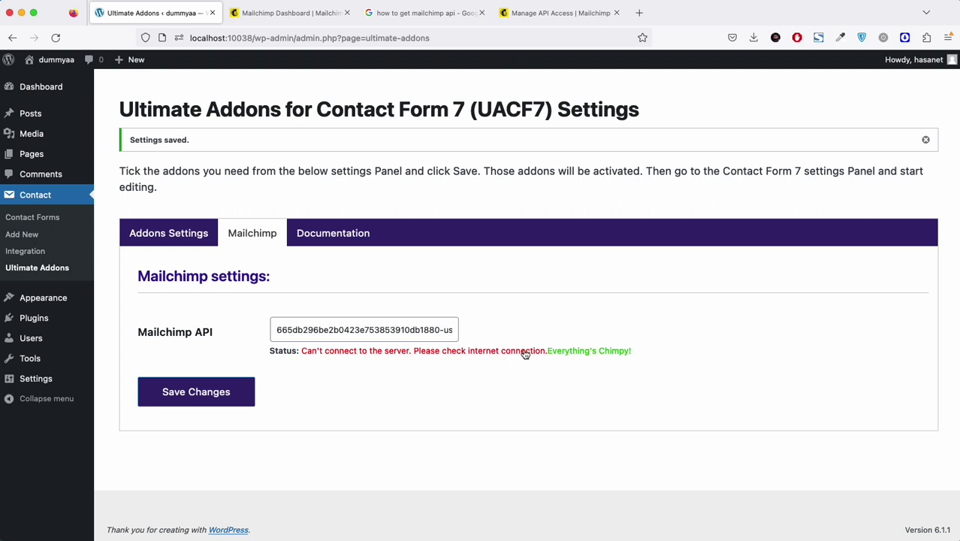
left_click(231, 396)
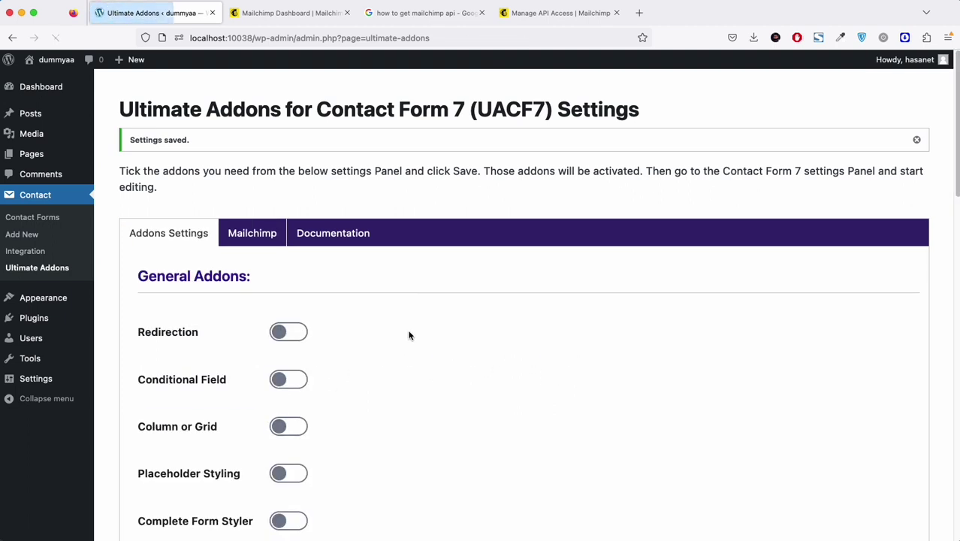
Step: Reload the Mailchimp tab to confirm the status reads 'Everything's Chimpy!' and dismiss the saved notice
left_click(236, 239)
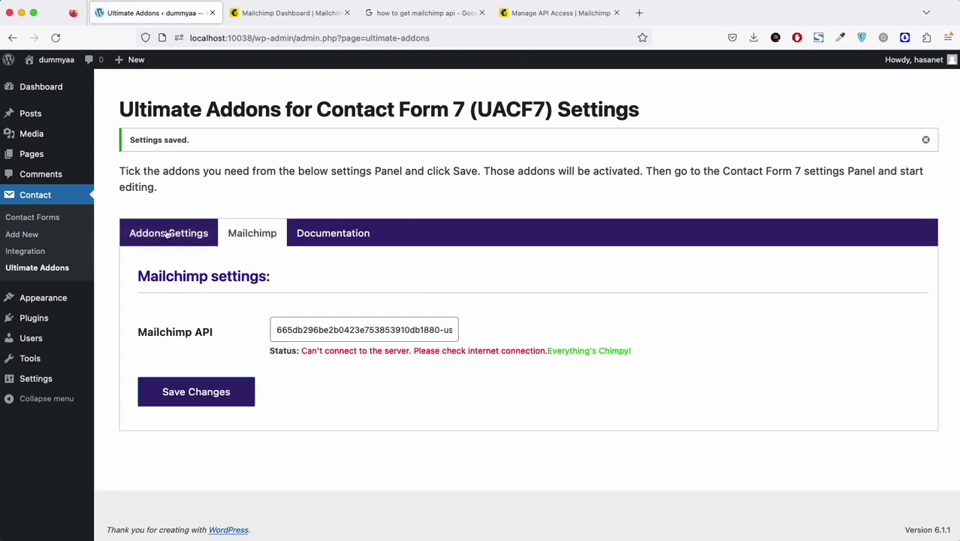
left_click(169, 233)
left_click(264, 223)
left_click(925, 139)
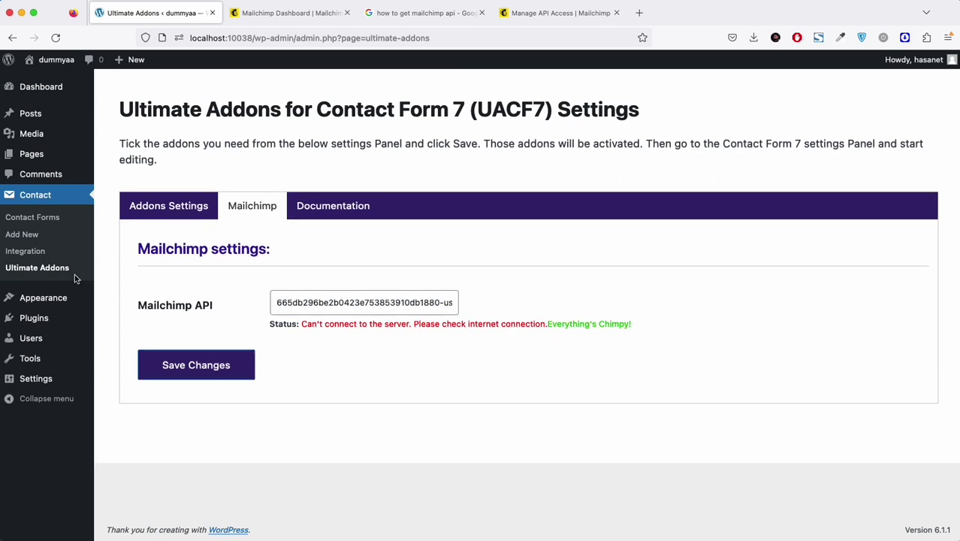
Step: Leave the existing contact form and start a new blank contact form
left_click(54, 221)
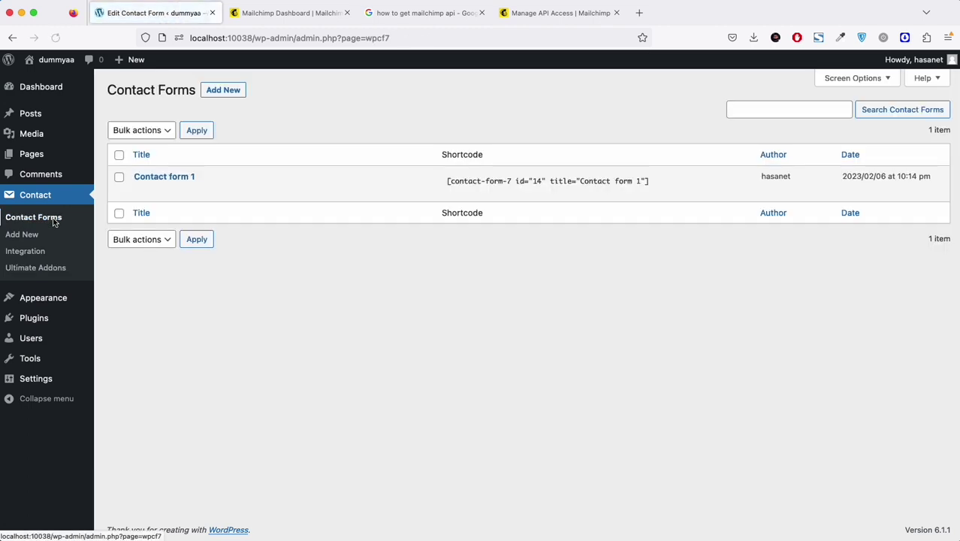
left_click(142, 192)
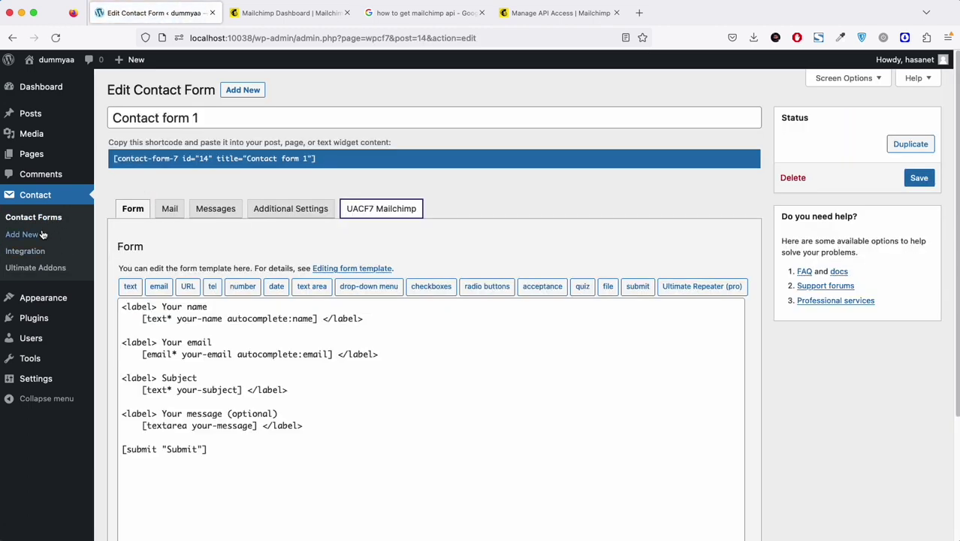
left_click(21, 235)
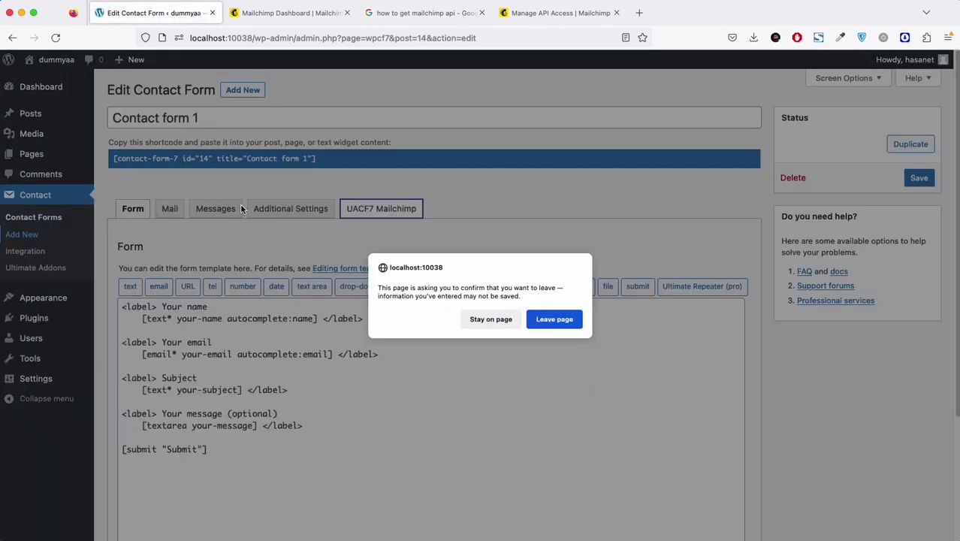
left_click(555, 319)
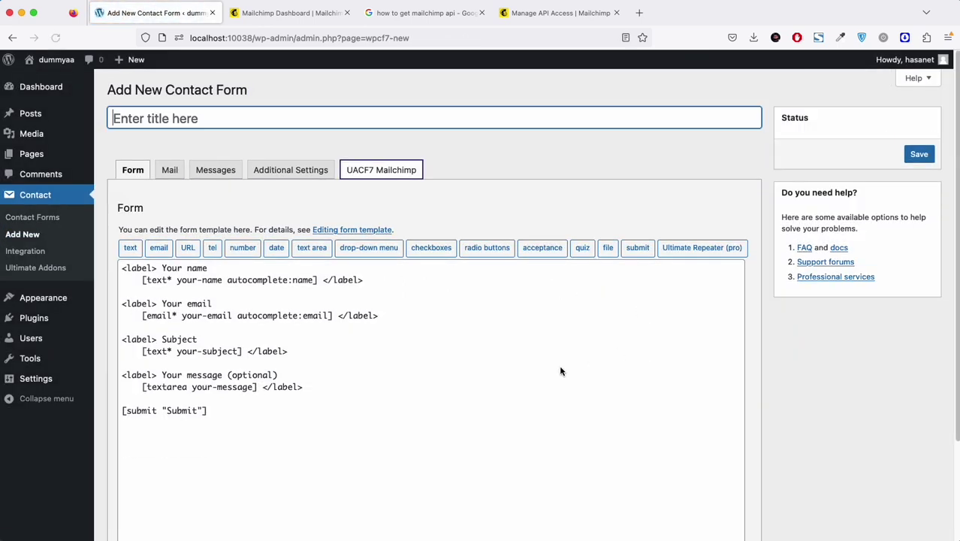
Step: Title the new form 'Mailchimp' and review its default name, email, subject and message fields
type("Mai")
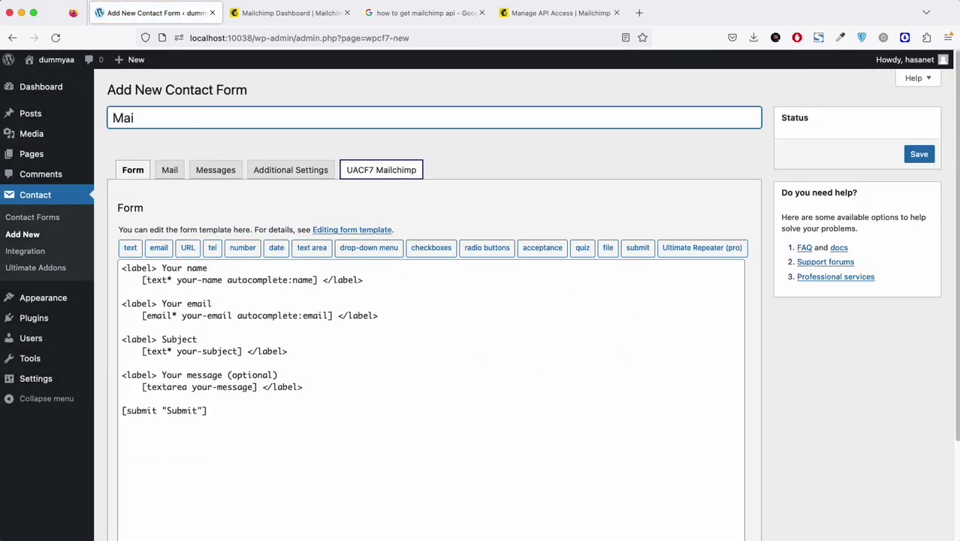
type("lchimp")
left_click(339, 315)
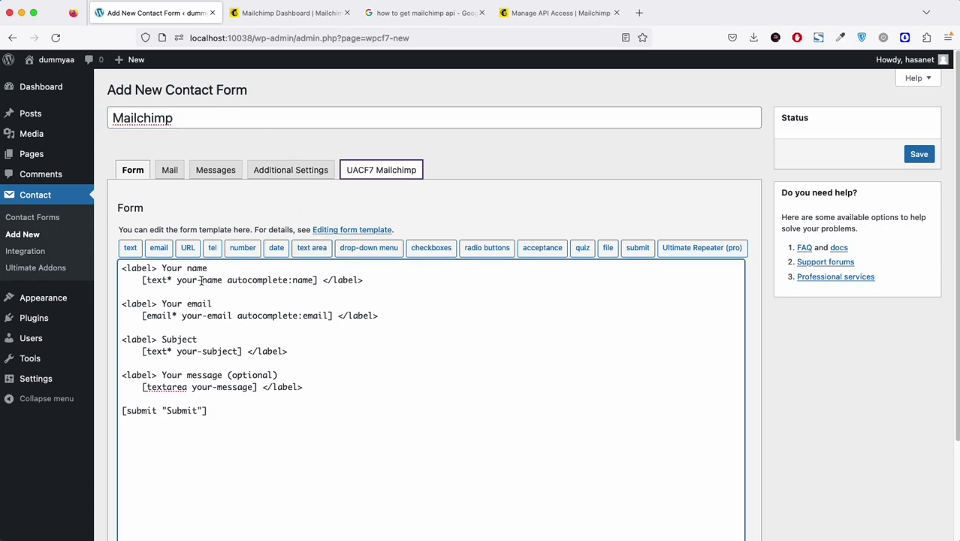
left_click(199, 339)
left_click_drag(160, 267, 209, 267)
left_click_drag(172, 304, 255, 301)
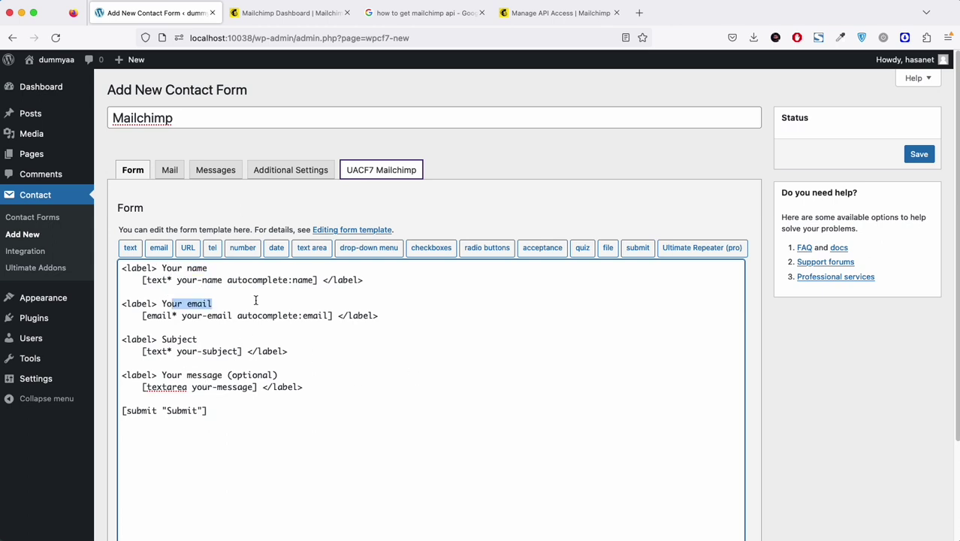
Step: Enable Mailchimp for the form and select the Themefic audience
left_click(385, 173)
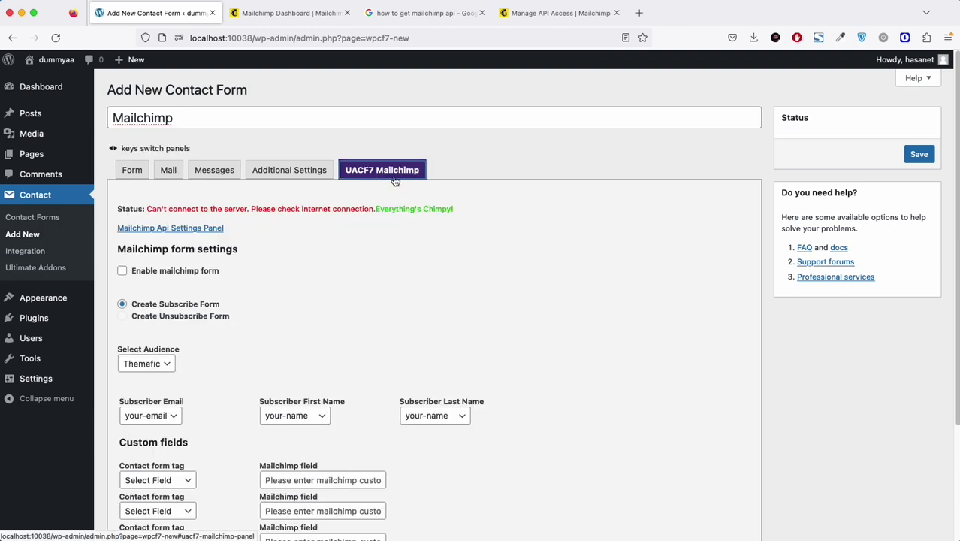
left_click(136, 274)
scroll(368, 298, "down", 2)
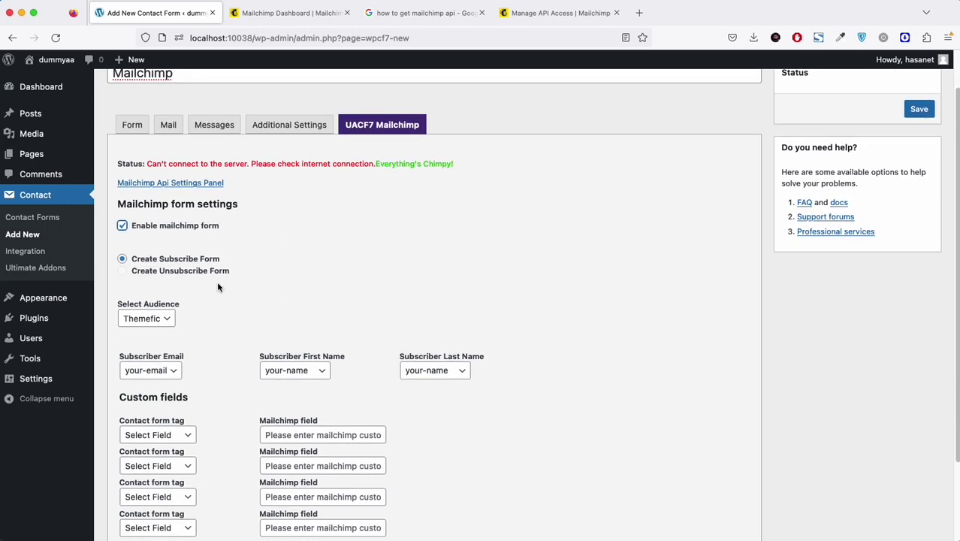
scroll(310, 271, "down", 3)
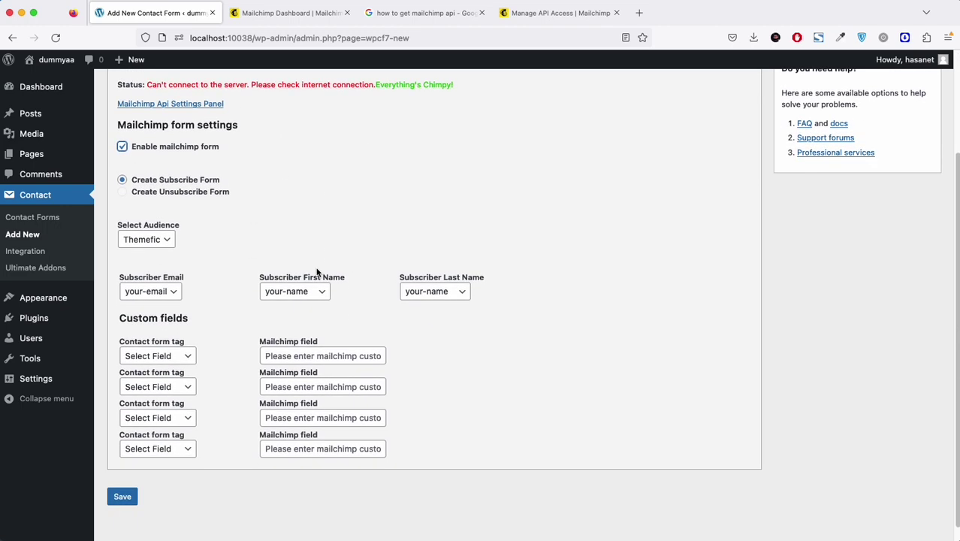
left_click(154, 242)
left_click(155, 239)
Step: Keep your-email as subscriber email and your-name for subscriber first and last name
scroll(245, 221, "down", 1)
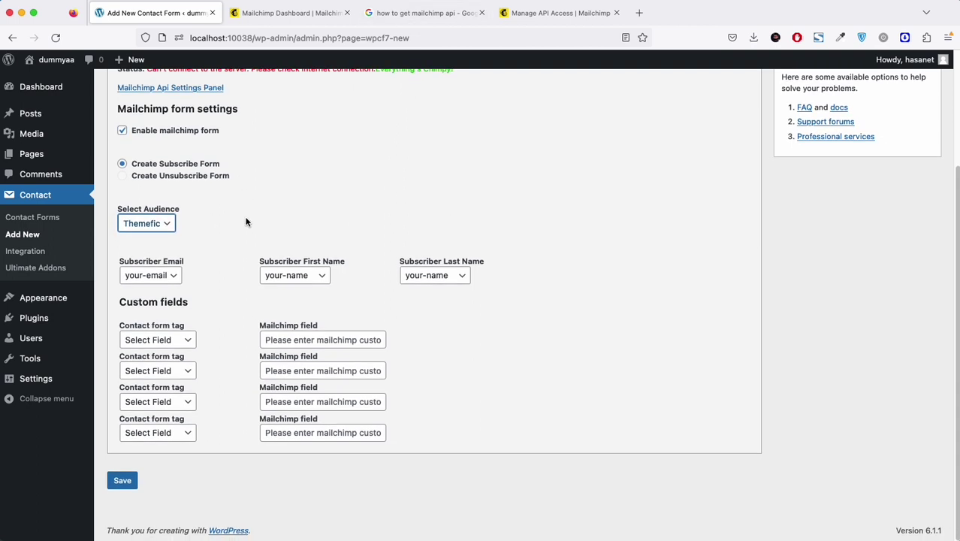
left_click(169, 277)
left_click(165, 273)
left_click(287, 276)
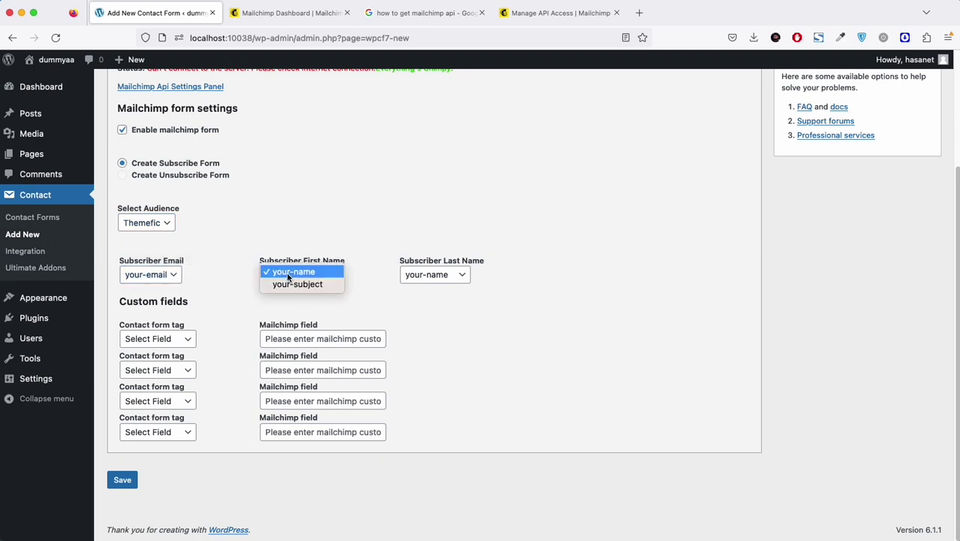
left_click(290, 276)
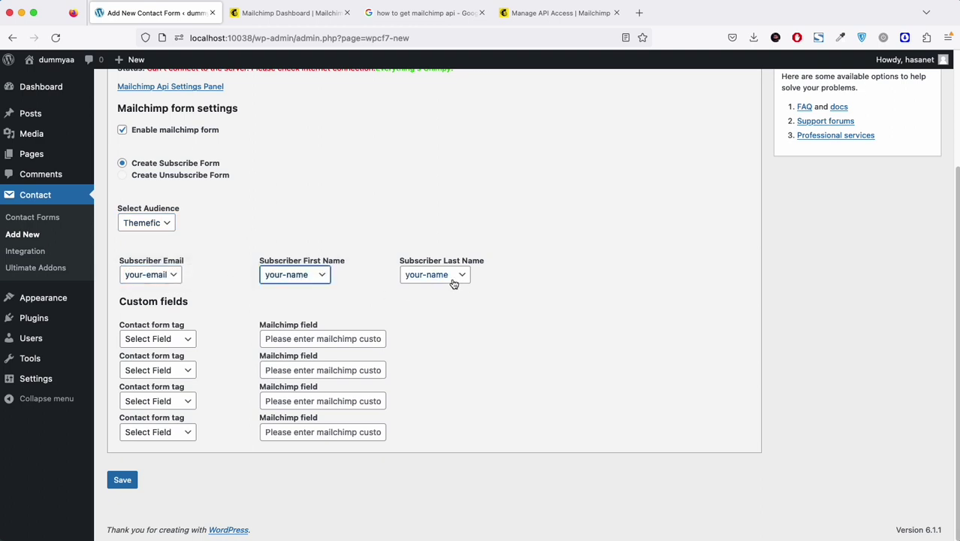
left_click(437, 275)
left_click(434, 273)
scroll(567, 276, "up", 3)
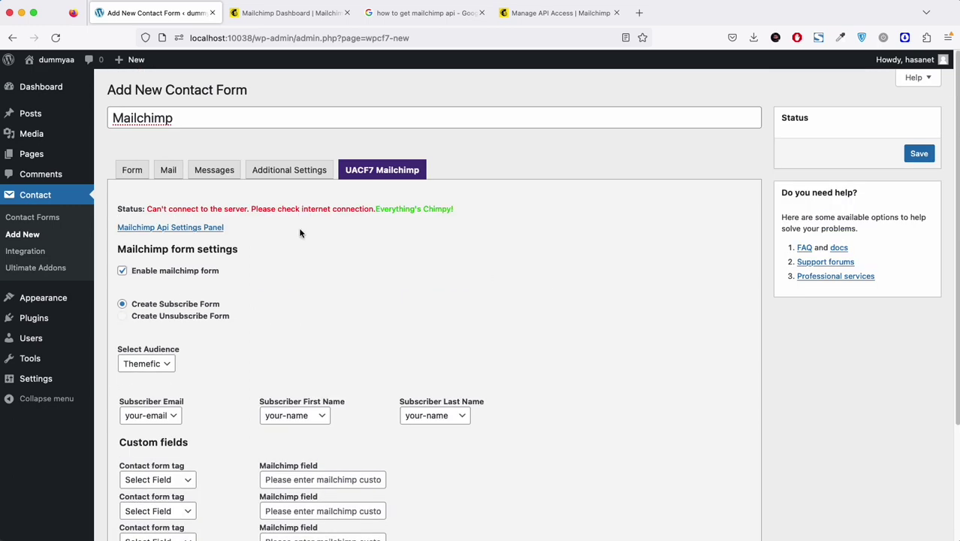
Step: Relabel the 'Your name' field as 'First name' in the form template
left_click(133, 172)
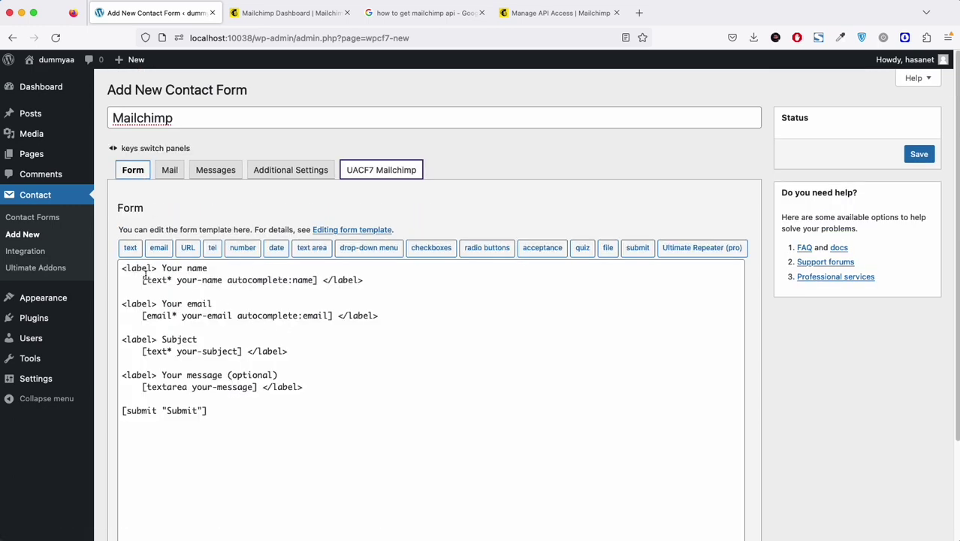
left_click_drag(161, 268, 178, 268)
type("First")
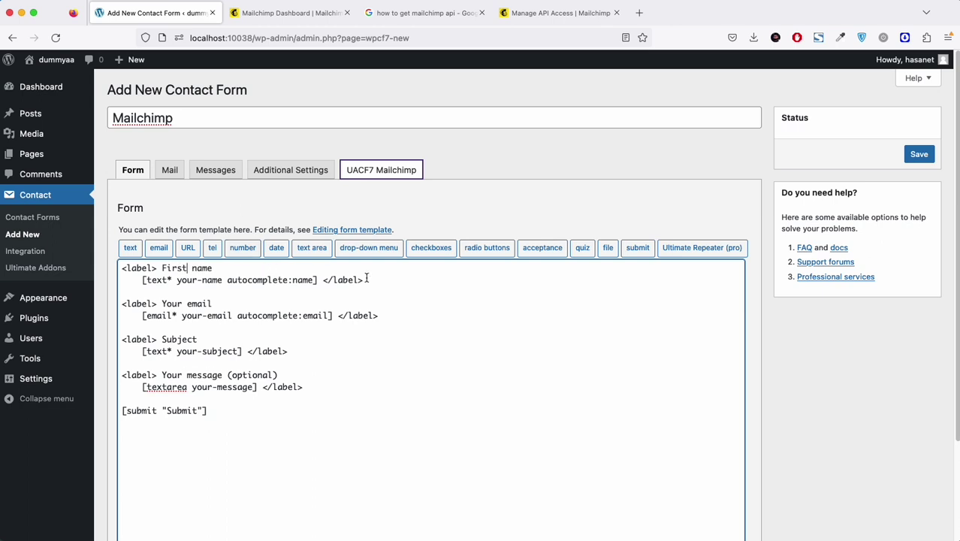
Step: Duplicate it as a 'Last name' field, use first-name and last-name tags, and save the form
left_click_drag(365, 280, 106, 263)
key("ctrl+c")
left_click(380, 278)
key("Return")
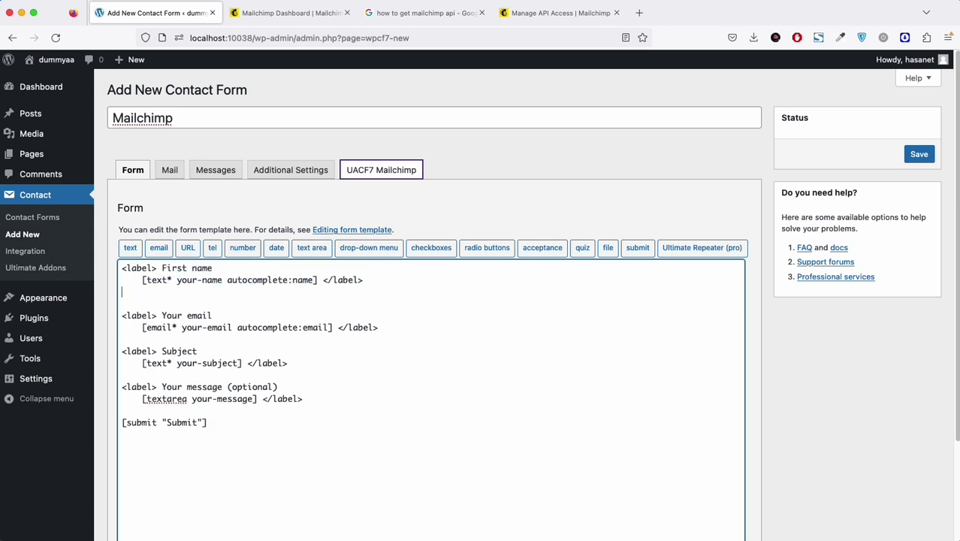
key("ctrl+v")
left_click_drag(162, 305, 198, 281)
type("Lastfirst")
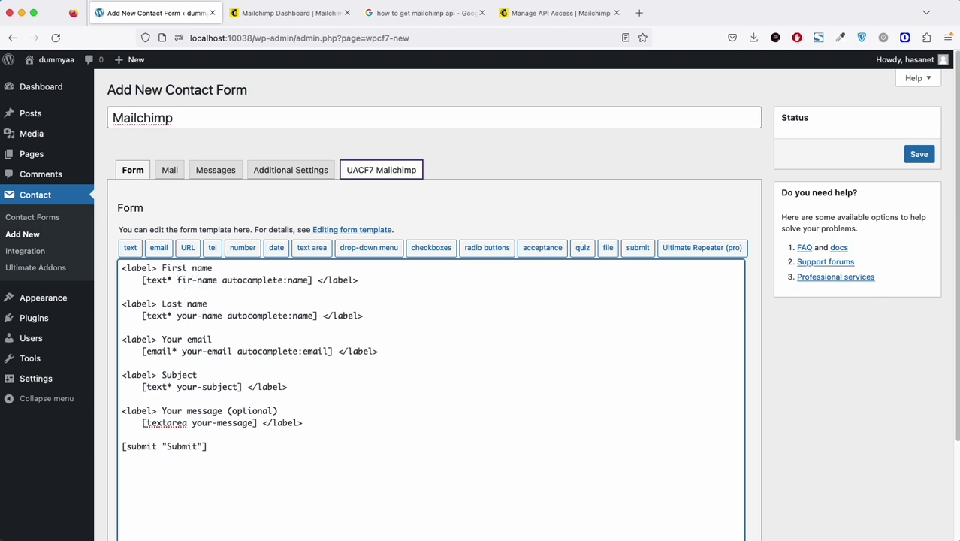
left_click_drag(176, 315, 196, 316)
type("last")
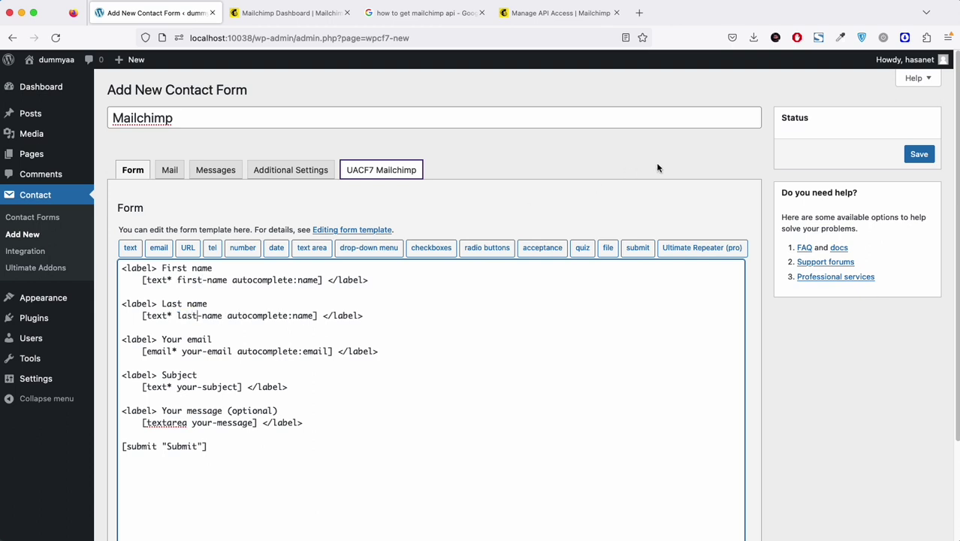
left_click(918, 154)
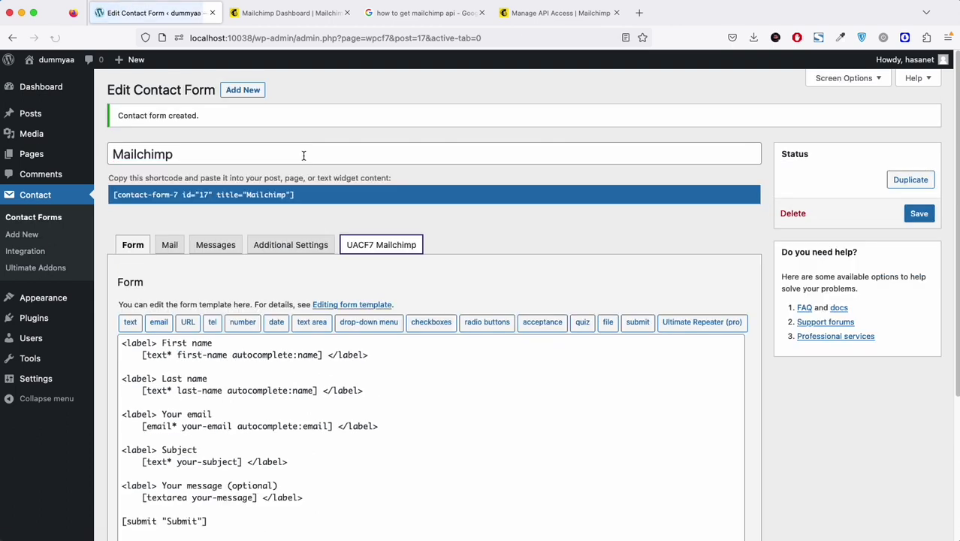
Step: Map Subscriber Last Name to last-name, inspect the custom field rows, and save the Mailchimp settings
left_click(376, 248)
scroll(381, 347, "down", 5)
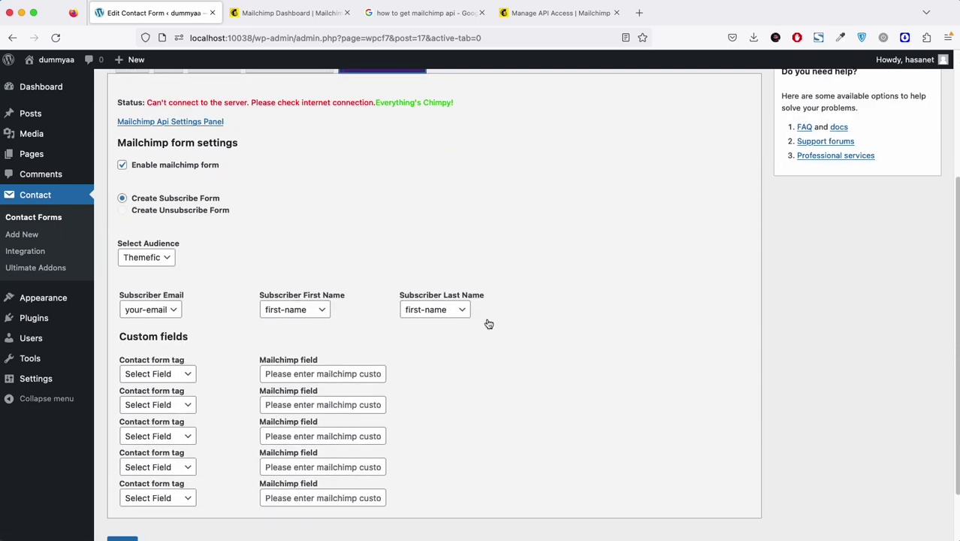
left_click(434, 320)
left_click(435, 320)
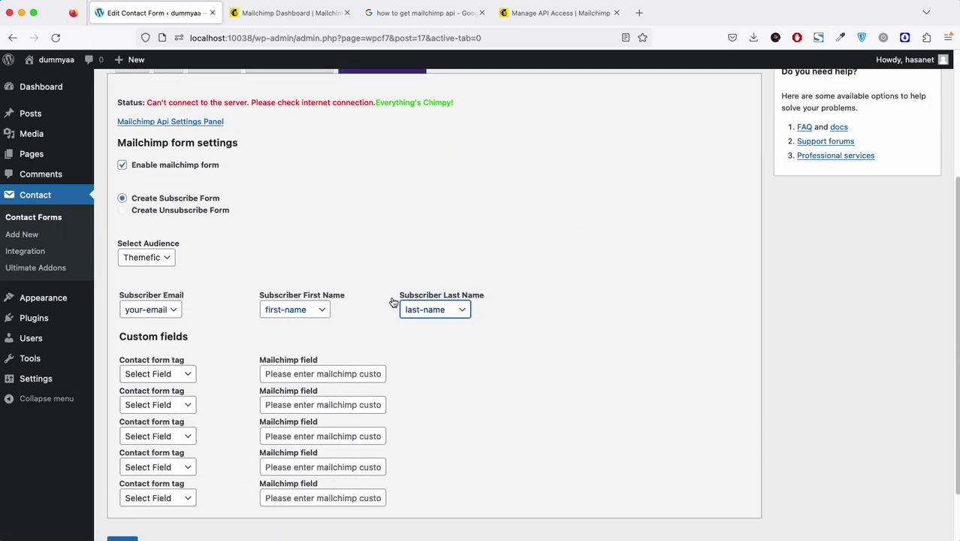
scroll(370, 280, "down", 2)
left_click(179, 330)
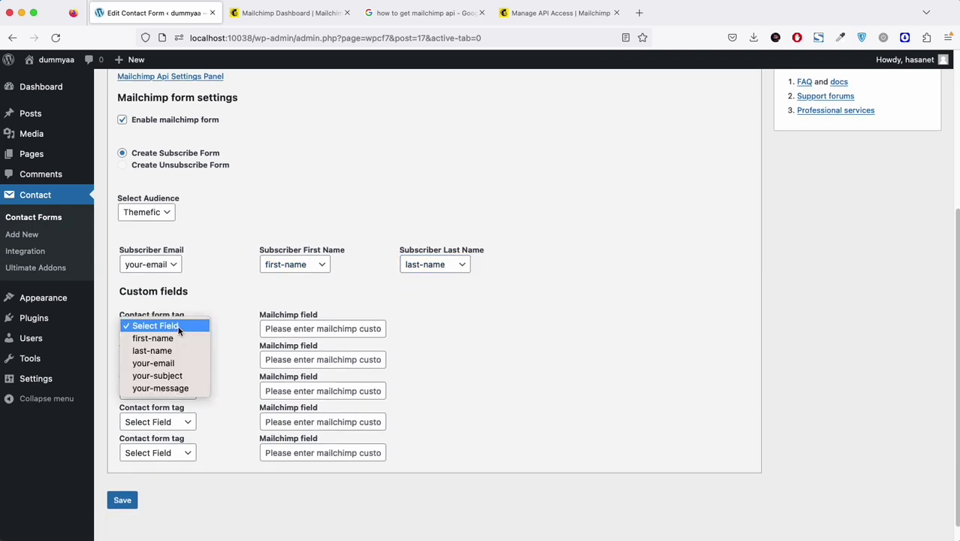
left_click(246, 314)
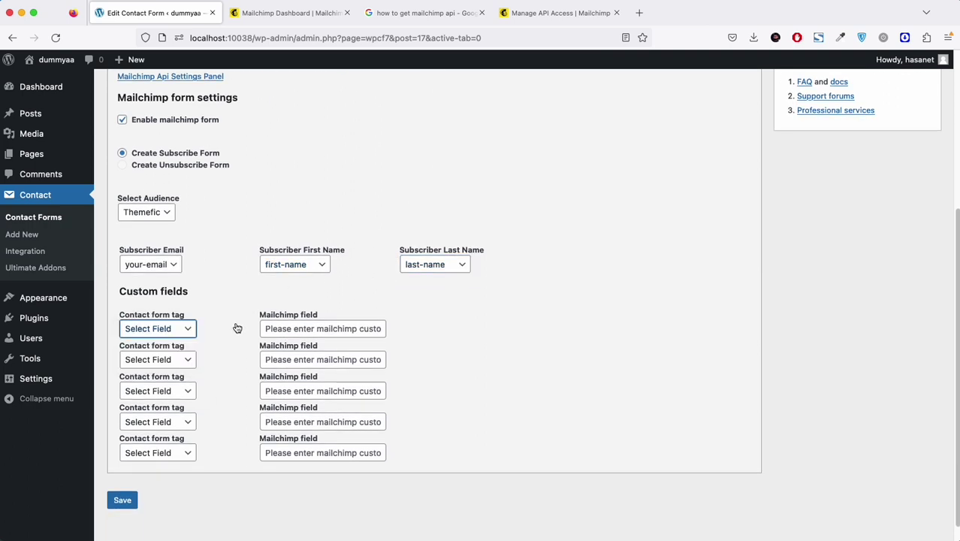
left_click(315, 331)
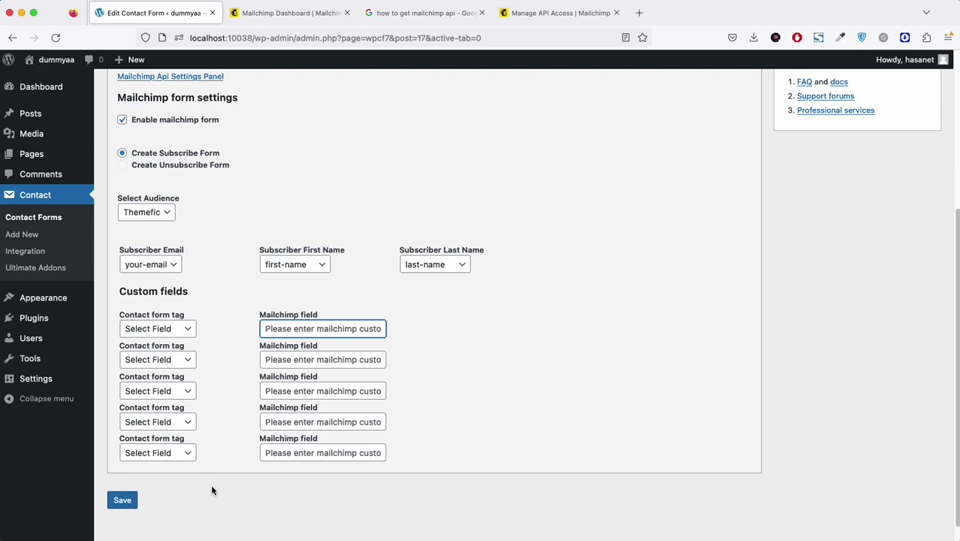
left_click(122, 501)
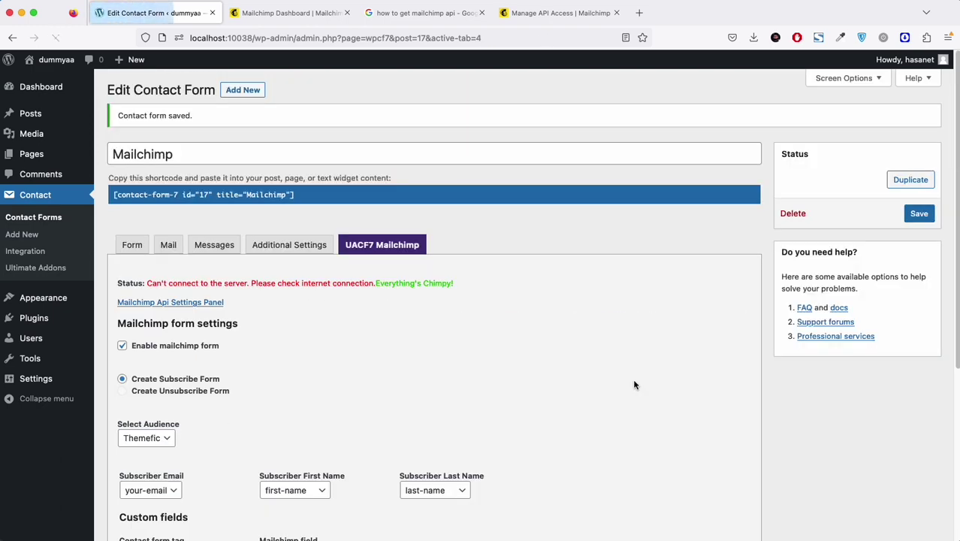
Step: Start a new page in another tab after selecting the Mailchimp form's shortcode
scroll(633, 384, "down", 5)
scroll(633, 379, "up", 5)
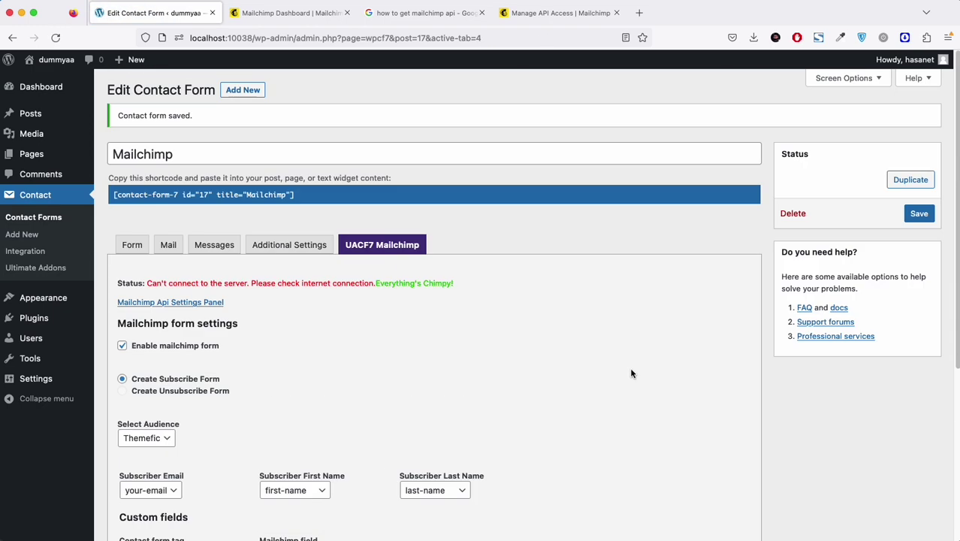
scroll(602, 372, "down", 1)
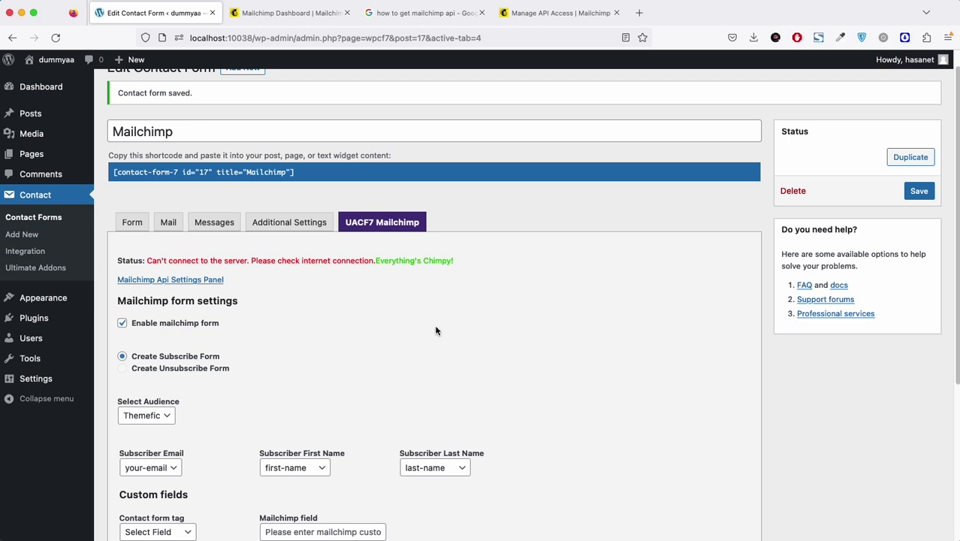
scroll(168, 201, "up", 1)
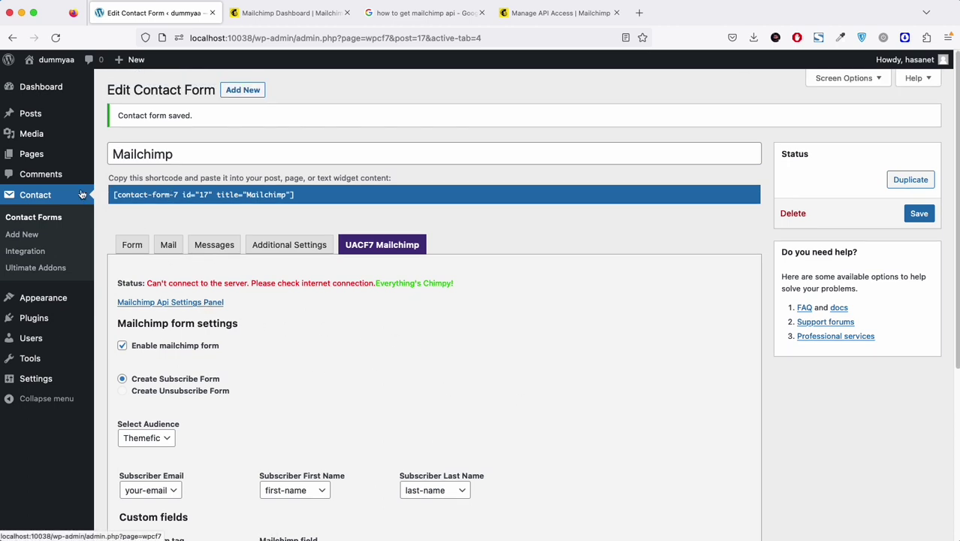
mouse_move(27, 150)
left_click(122, 172, "super")
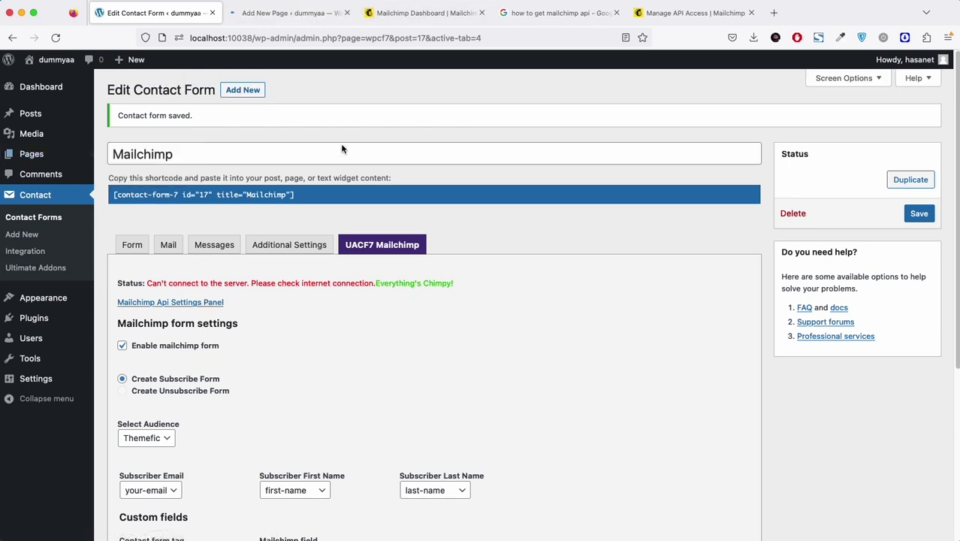
left_click(511, 199)
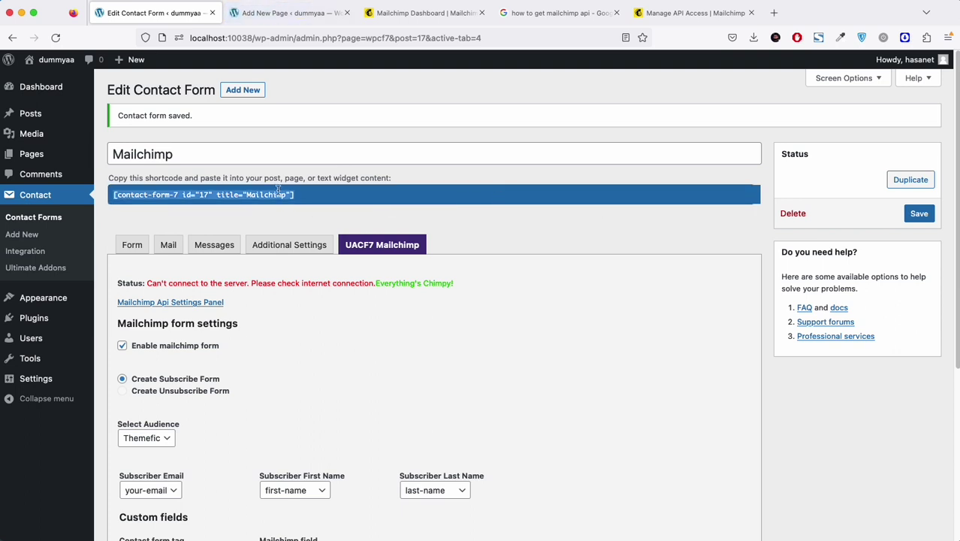
left_click(302, 10)
Step: Title the page 'Mailchimp Form', embed the Mailchimp contact form block, and publish it
left_click(289, 156)
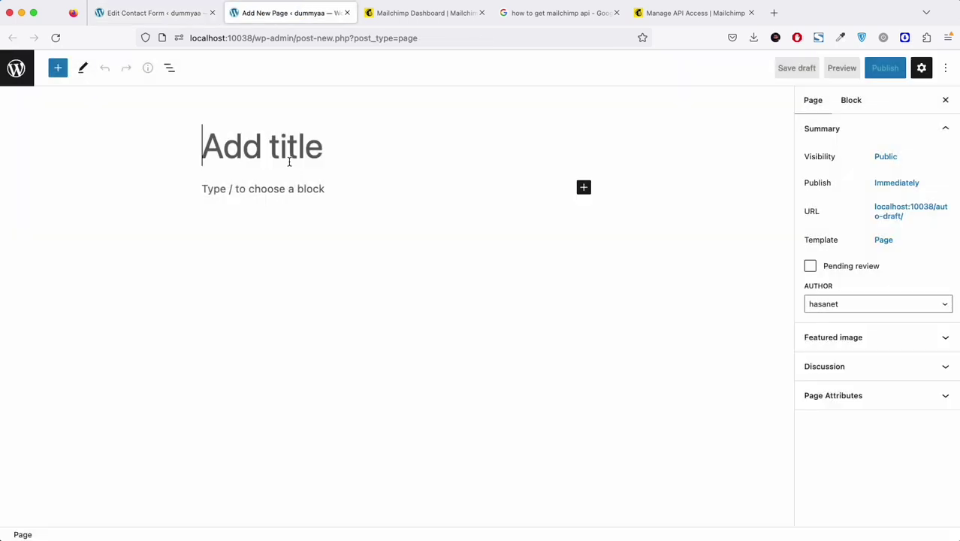
type("Mailchim")
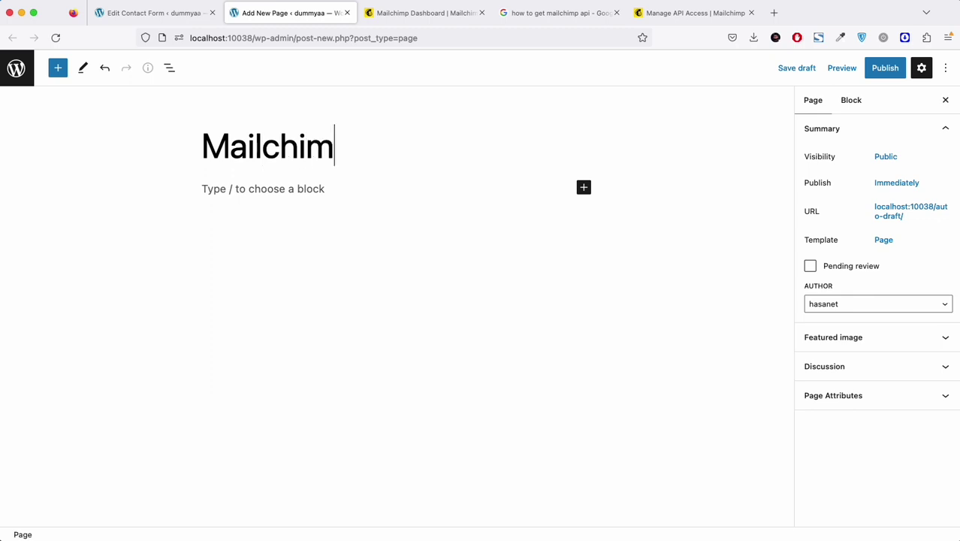
type("p Form")
left_click(296, 188)
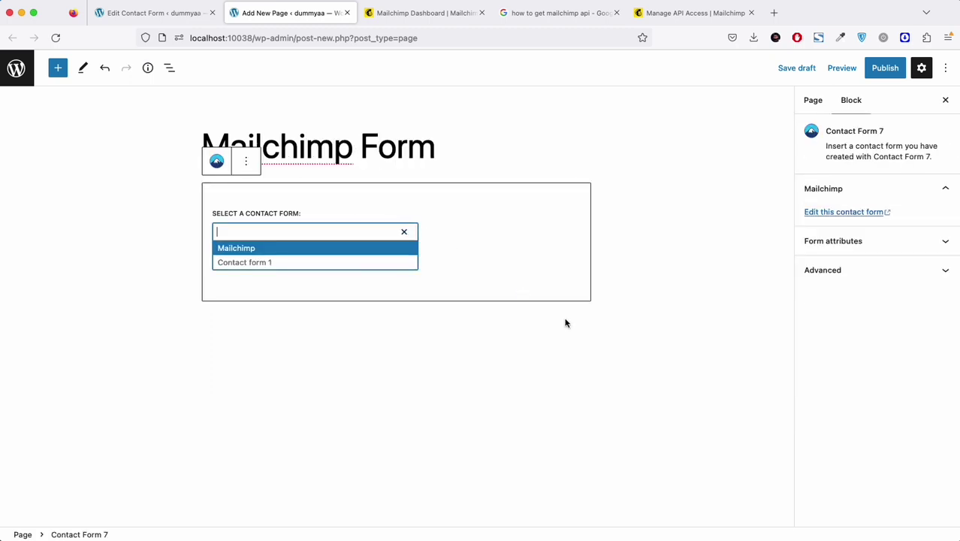
left_click(288, 250)
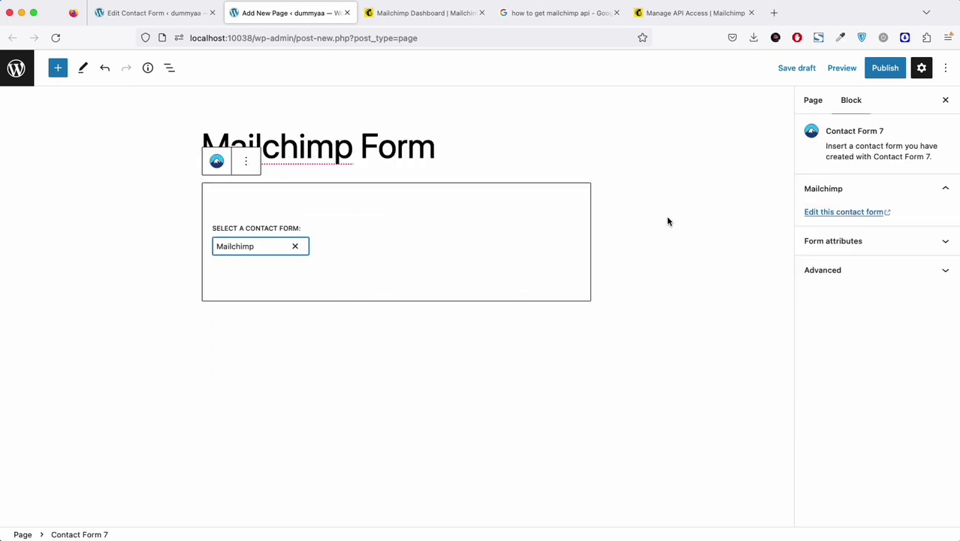
left_click(866, 75)
left_click(863, 71)
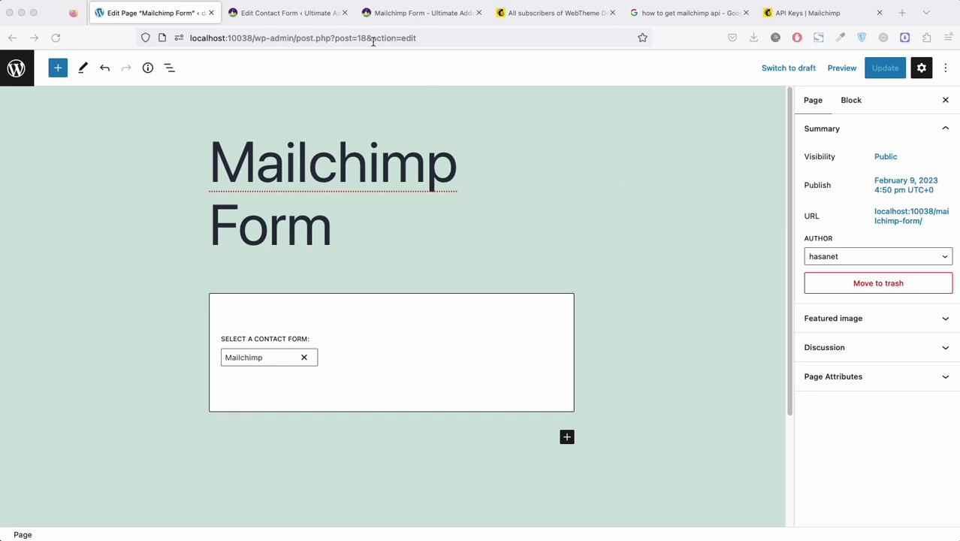
Step: On the live Mailchimp Form page, enter the tester's first and last name
left_click(416, 20)
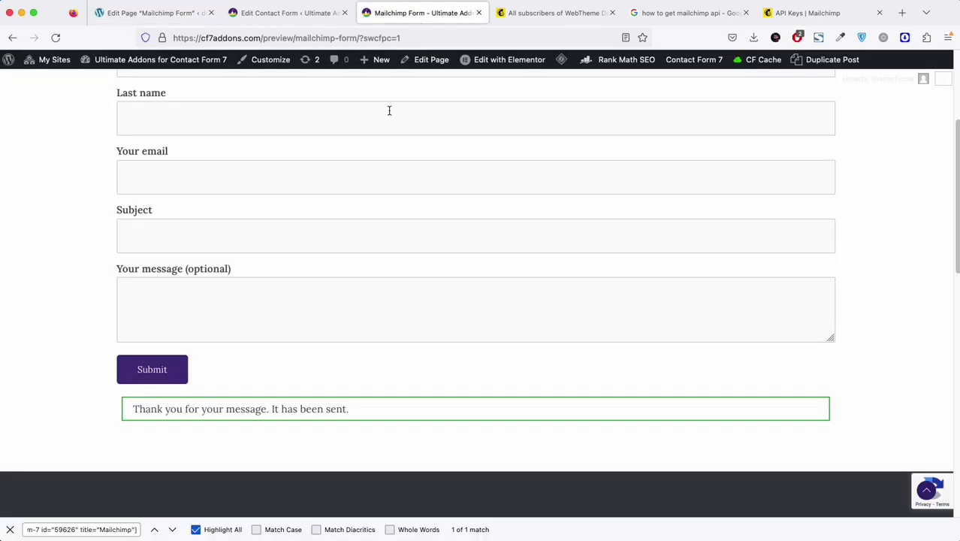
scroll(387, 187, "up", 3)
scroll(335, 244, "down", 3)
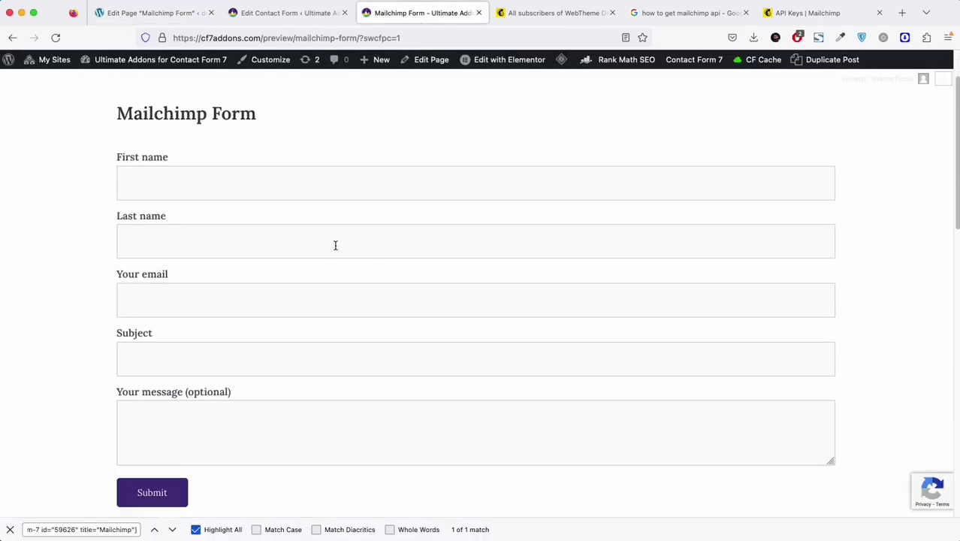
scroll(218, 186, "up", 1)
left_click(218, 186)
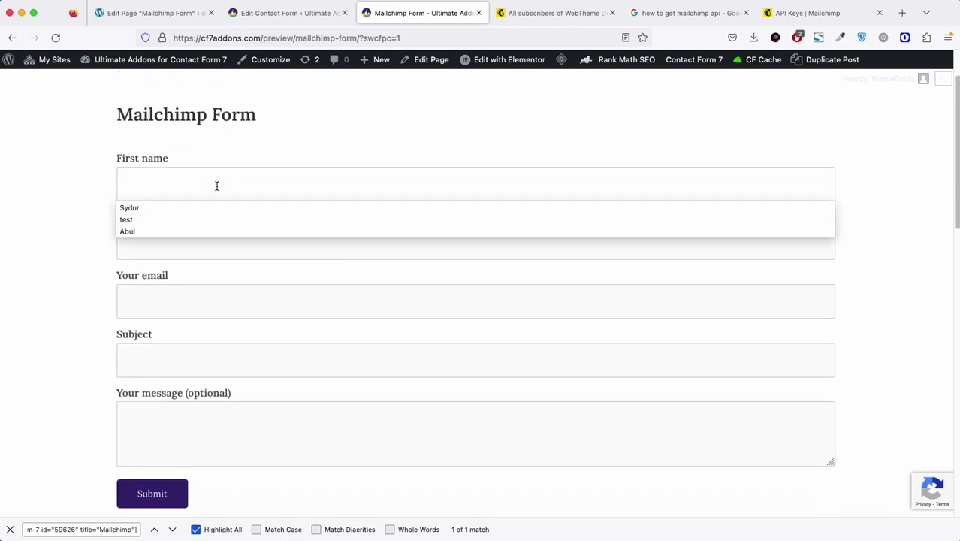
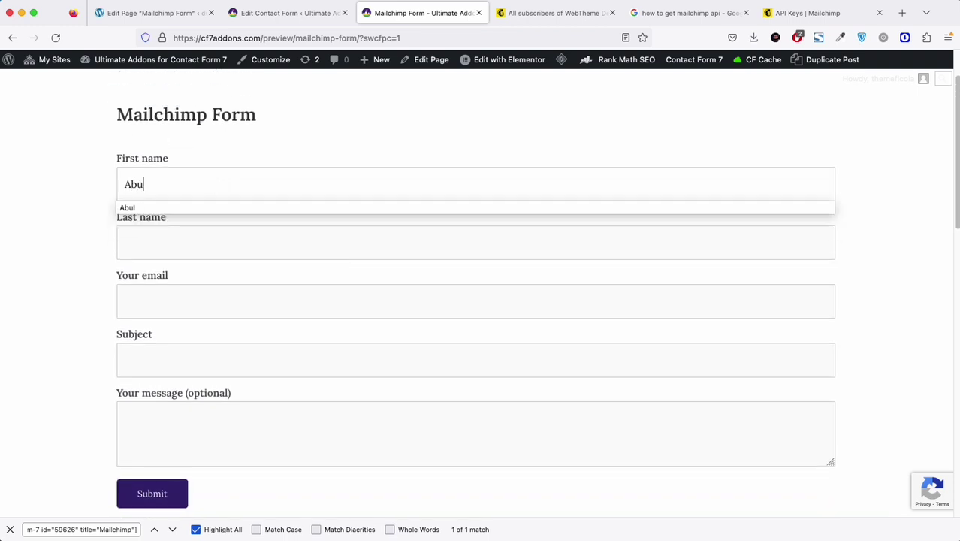
key("Tab")
key("Tab")
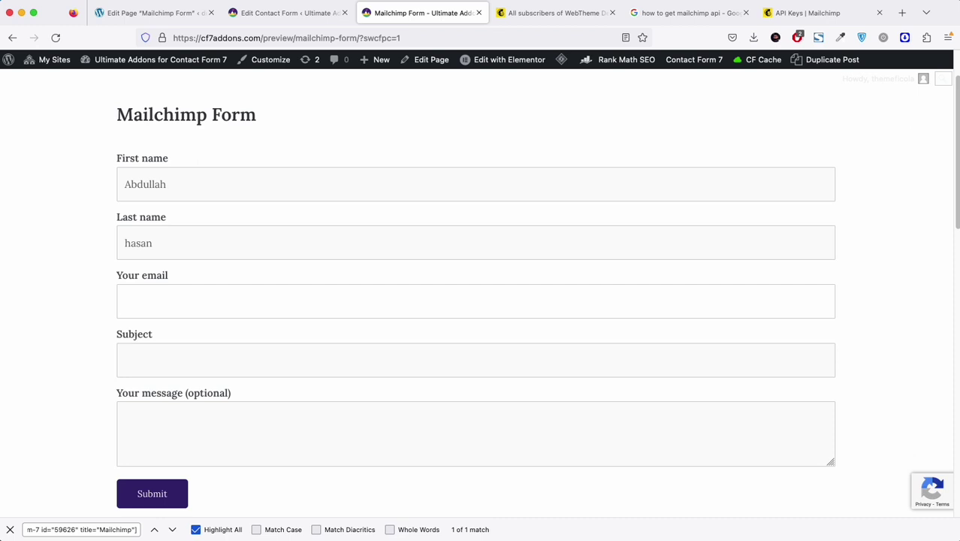
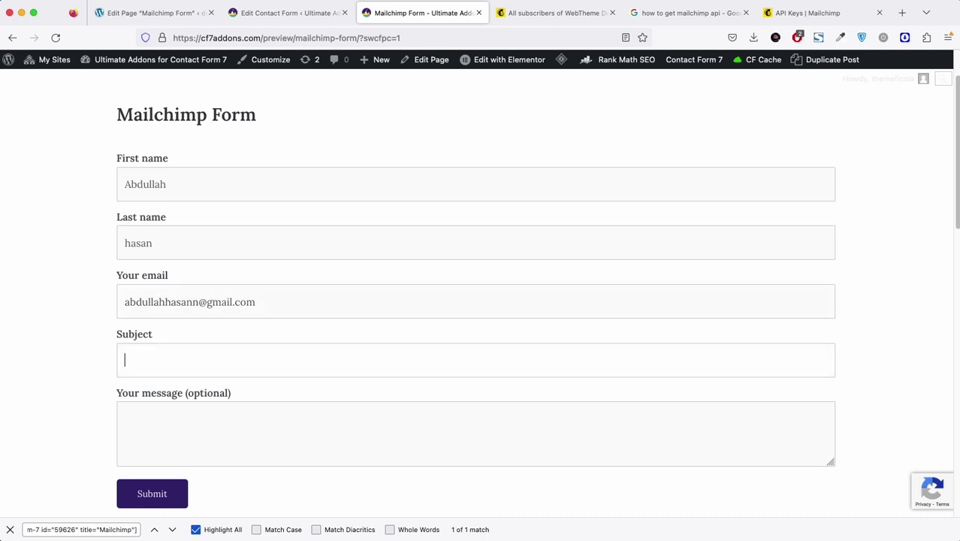
Step: Enter the tester's e-mail, subject 'Test Email' and message 'Test', then submit the form
type("T")
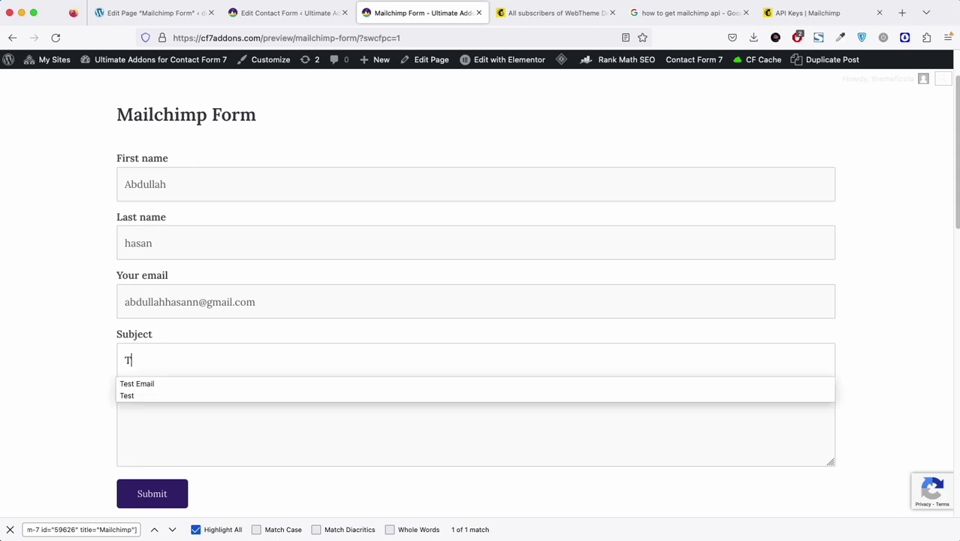
type("est Email")
key("Tab")
type("Test")
left_click(156, 496)
Step: Check the submission confirmation, then go to the Mailchimp audience contacts
scroll(323, 429, "down", 2)
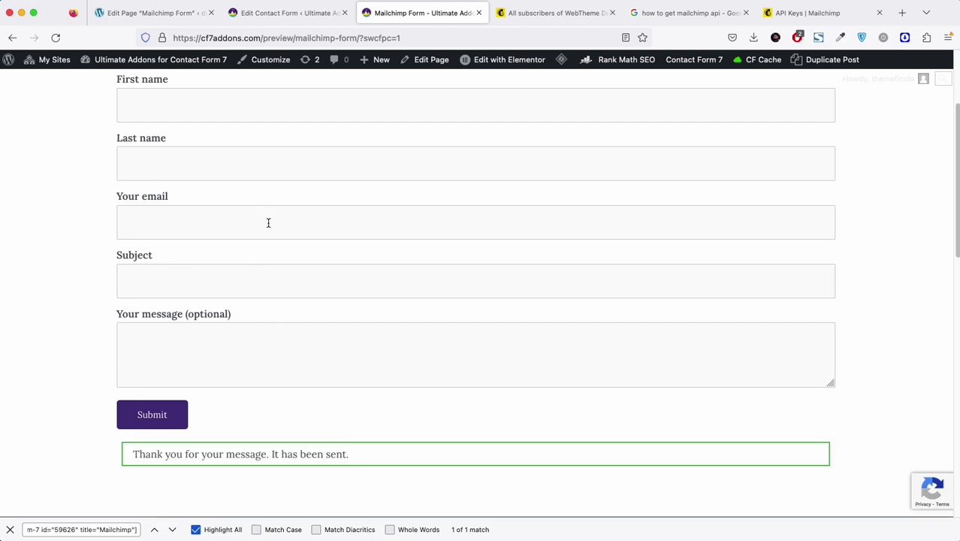
scroll(273, 225, "up", 1)
scroll(273, 226, "up", 2)
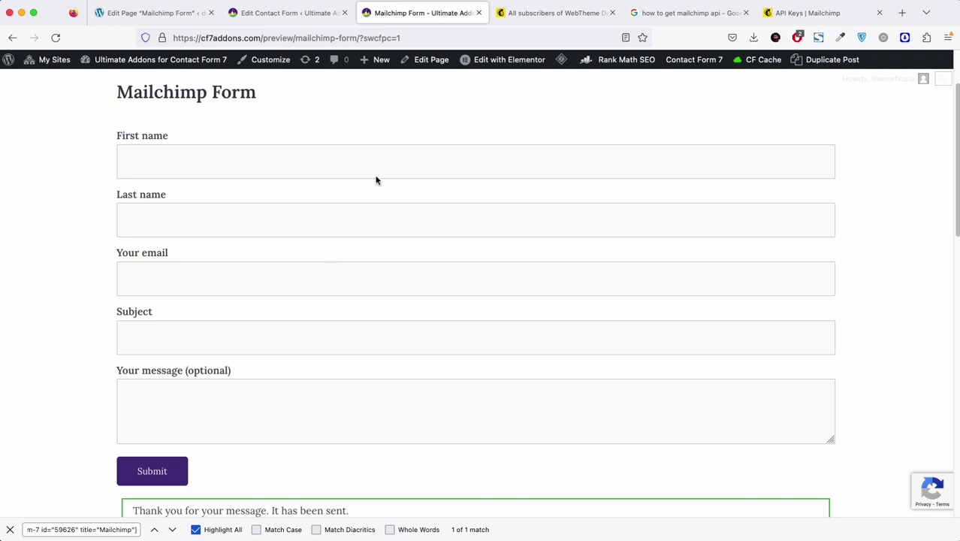
left_click(555, 13)
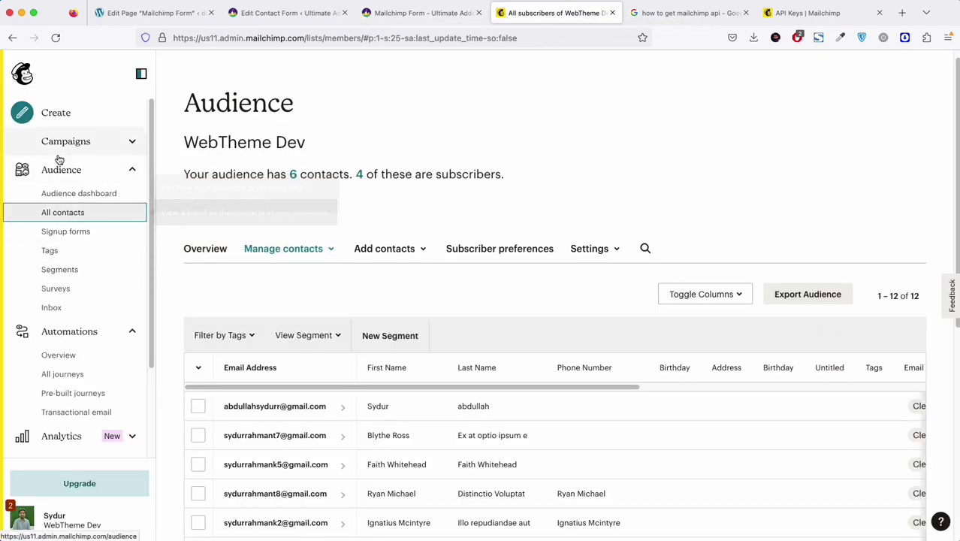
Step: Reload the audience, highlight the new subscriber's e-mail at the top, and return to the form editor
left_click(57, 38)
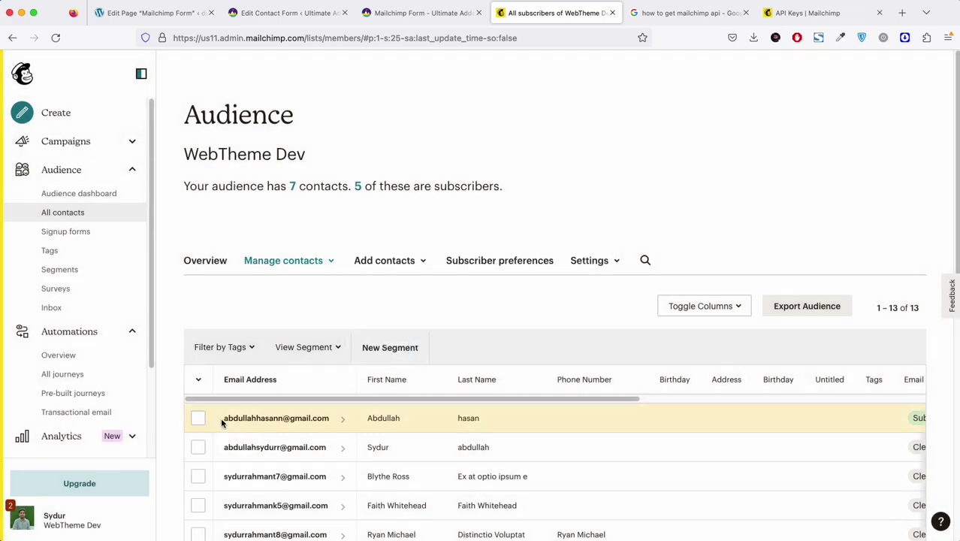
left_click_drag(223, 424, 332, 422)
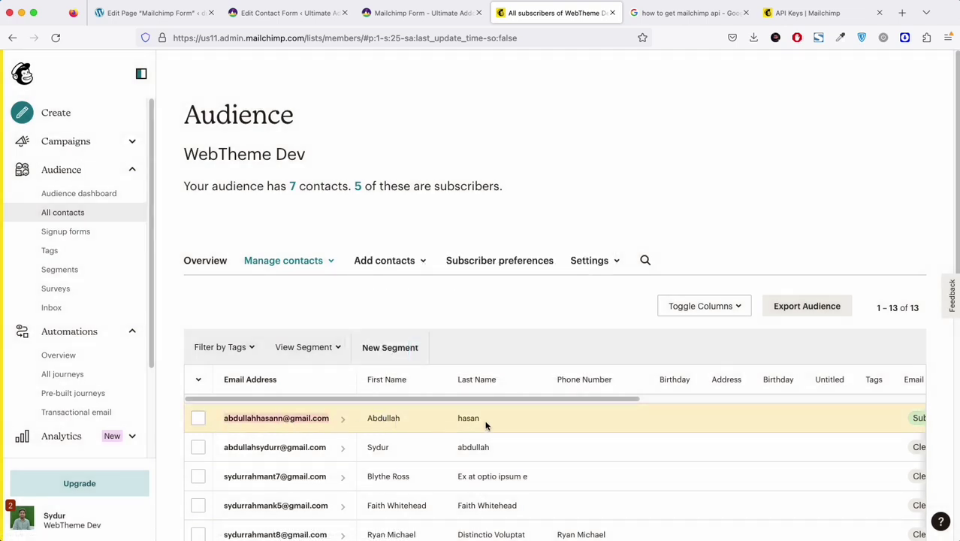
left_click_drag(568, 399, 681, 406)
scroll(631, 420, "left", 2)
left_click(318, 17)
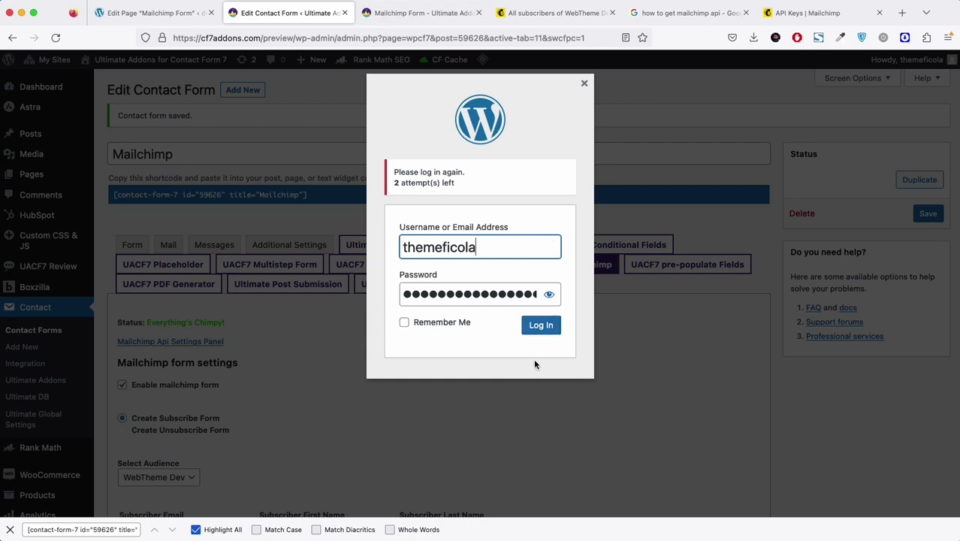
Step: Log back in to WordPress and return to the Mailchimp contact form editor
left_click(540, 324)
left_click(418, 13)
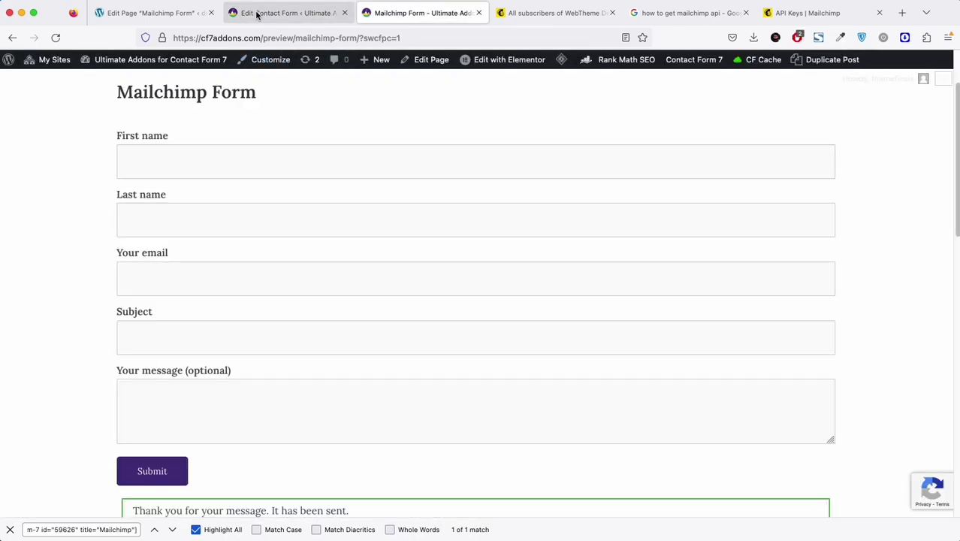
left_click(257, 13)
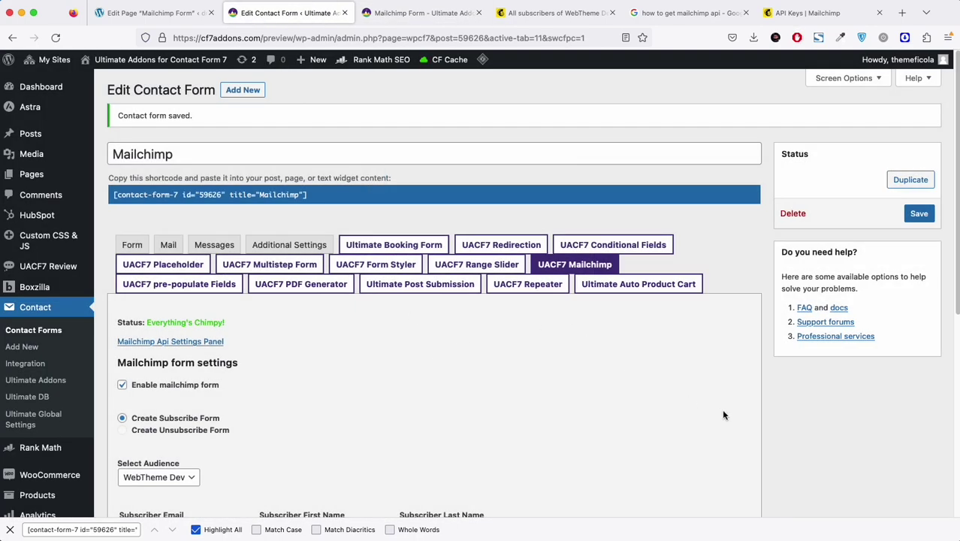
Step: In Custom fields, review the first Select Field options, then select the Mailchimp field box
scroll(444, 337, "down", 8)
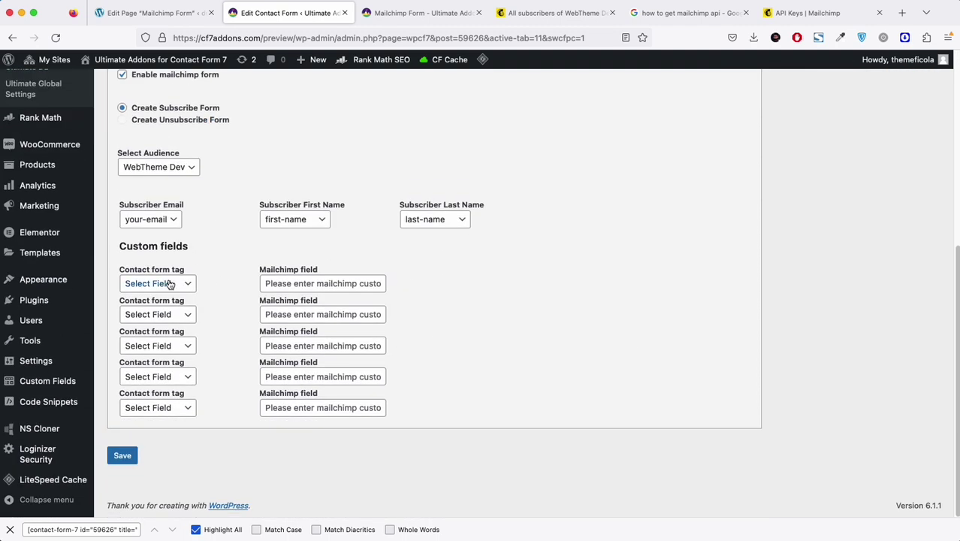
left_click(171, 284)
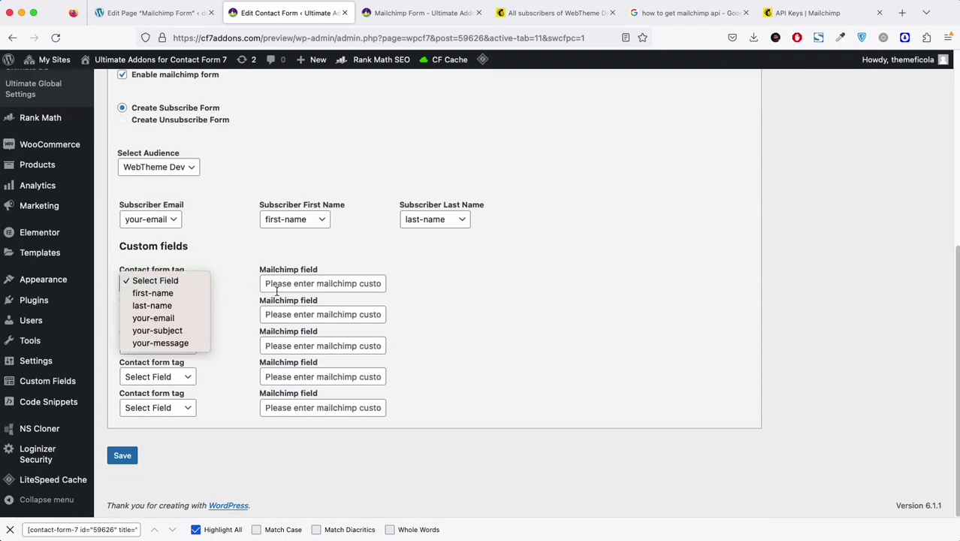
left_click(212, 307)
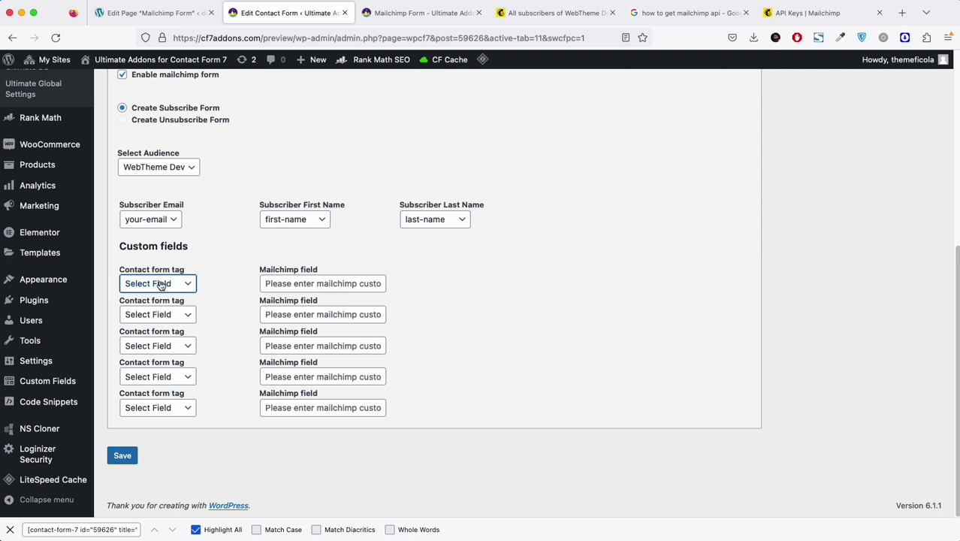
left_click(320, 283)
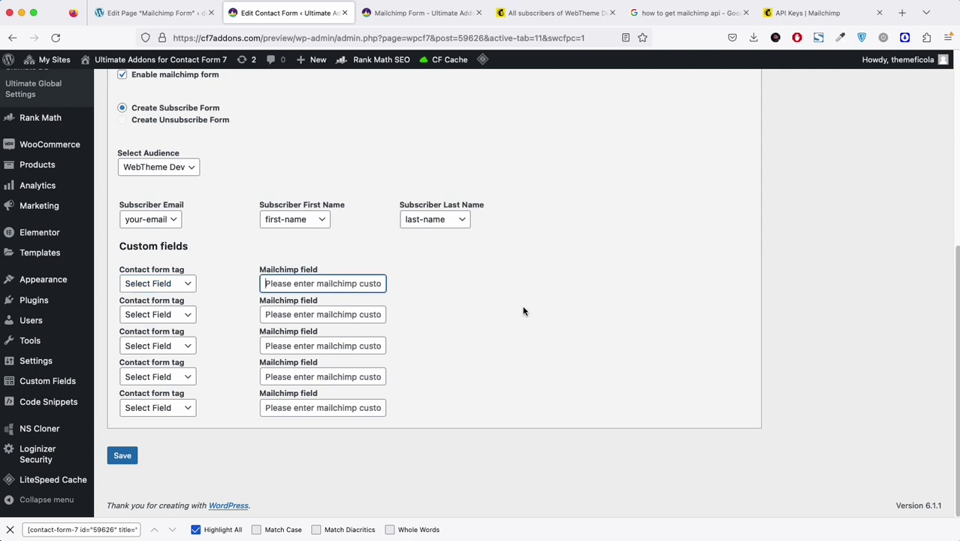